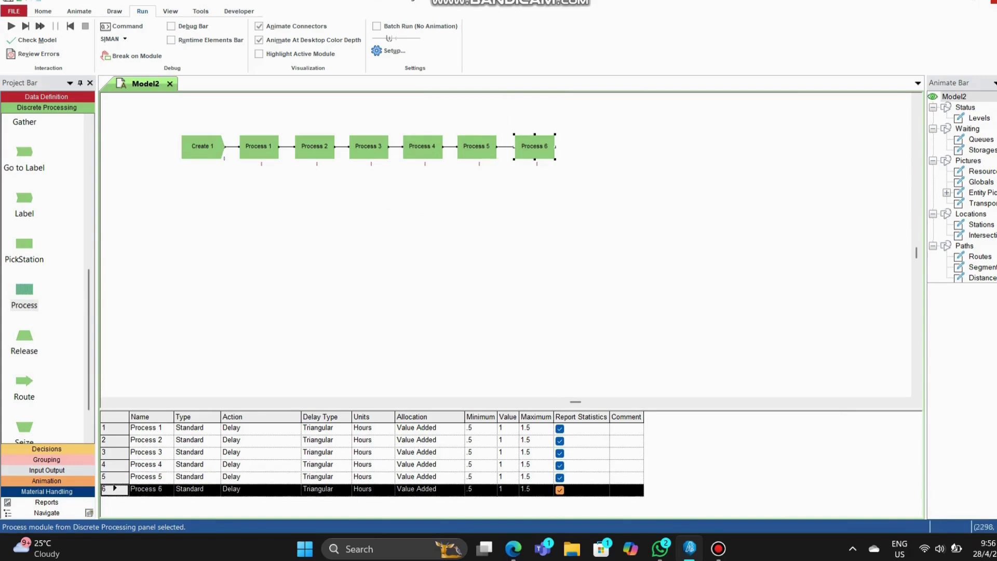
# Add a seventh Process module and a Decide module at the end of the process chain
pyautogui.click(592, 146)
pyautogui.click(46, 449)
pyautogui.moveTo(24, 140); pyautogui.dragTo(648, 146)
# Add a Dispose module after the Decide module's true exit and another Process module below the Decide module
pyautogui.click(46, 107)
pyautogui.scroll(2, 44, 275)
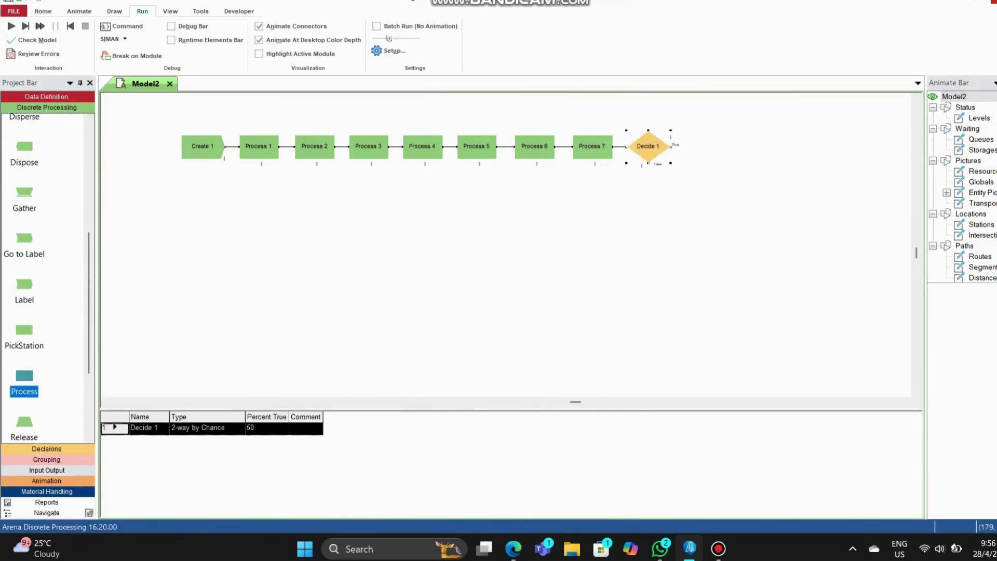
pyautogui.moveTo(24, 149); pyautogui.dragTo(706, 146)
pyautogui.scroll(-1, 44, 275)
pyautogui.moveTo(24, 307); pyautogui.dragTo(647, 192)
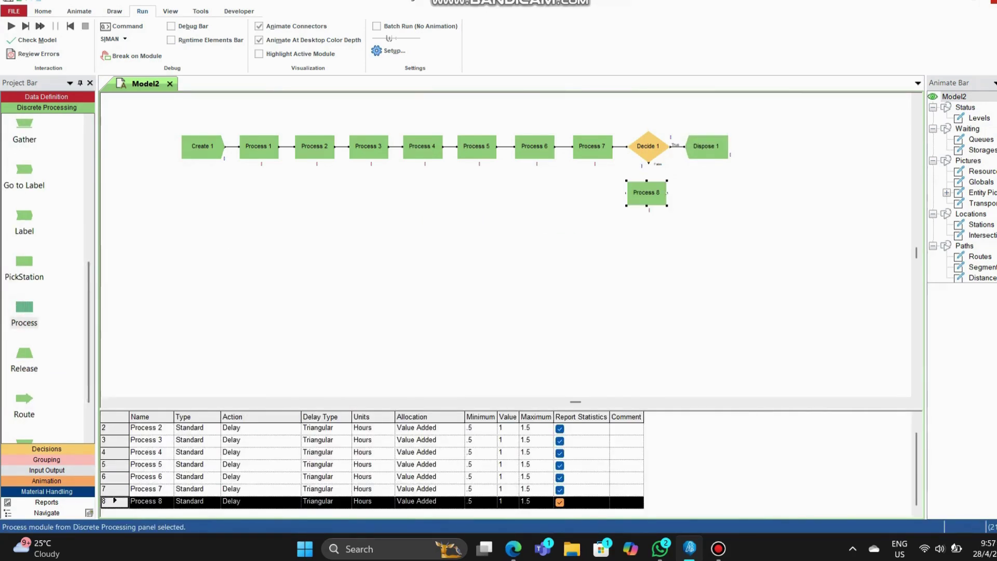
# Add a second Decide module after Process 8, followed by a Dispose module on its true exit
pyautogui.click(46, 449)
pyautogui.moveTo(24, 134); pyautogui.dragTo(706, 192)
pyautogui.click(46, 107)
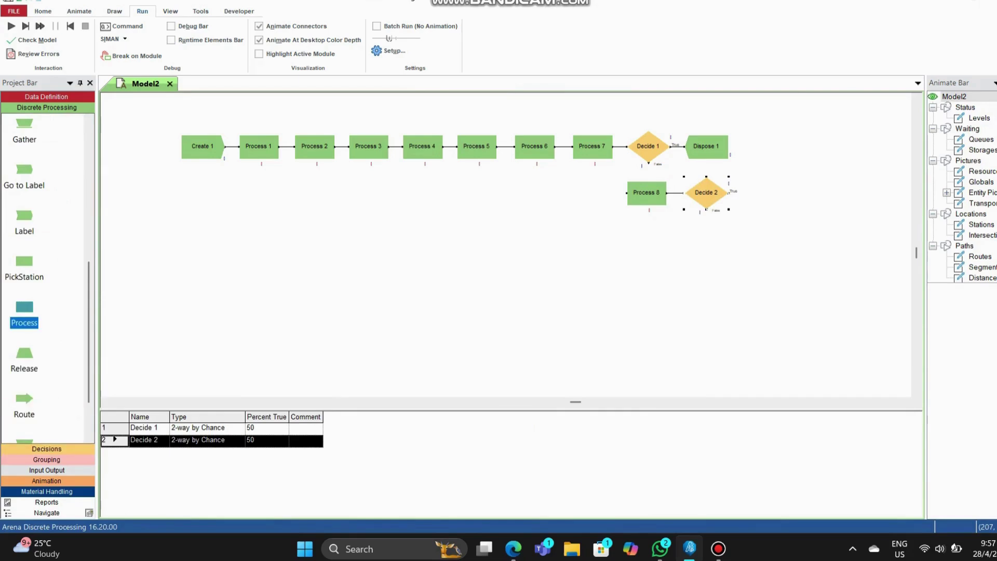
pyautogui.scroll(3, 46, 260)
pyautogui.moveTo(24, 216); pyautogui.dragTo(765, 192)
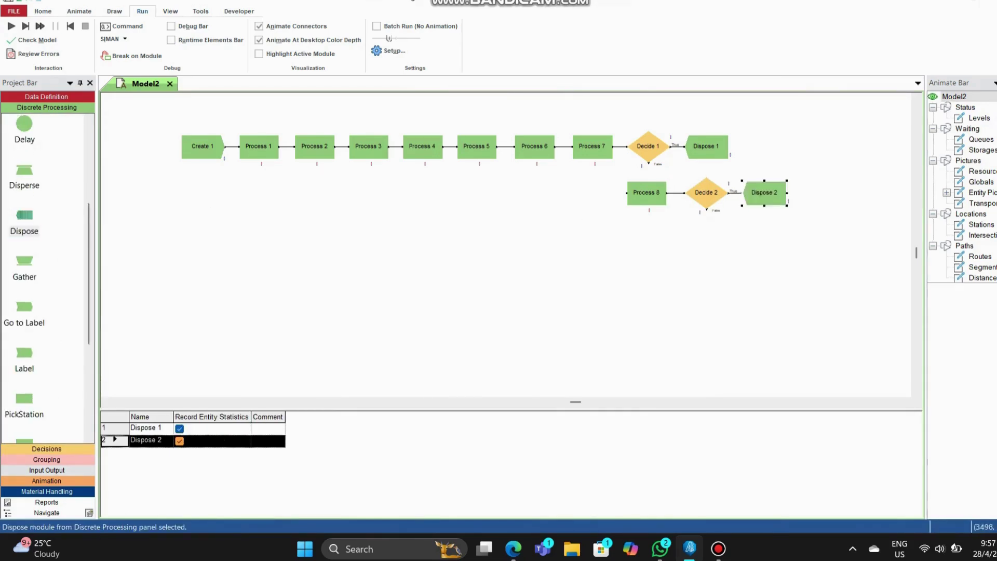
# Name the Create module Store and set its time between arrivals to Constant in seconds
pyautogui.doubleClick(202, 146)
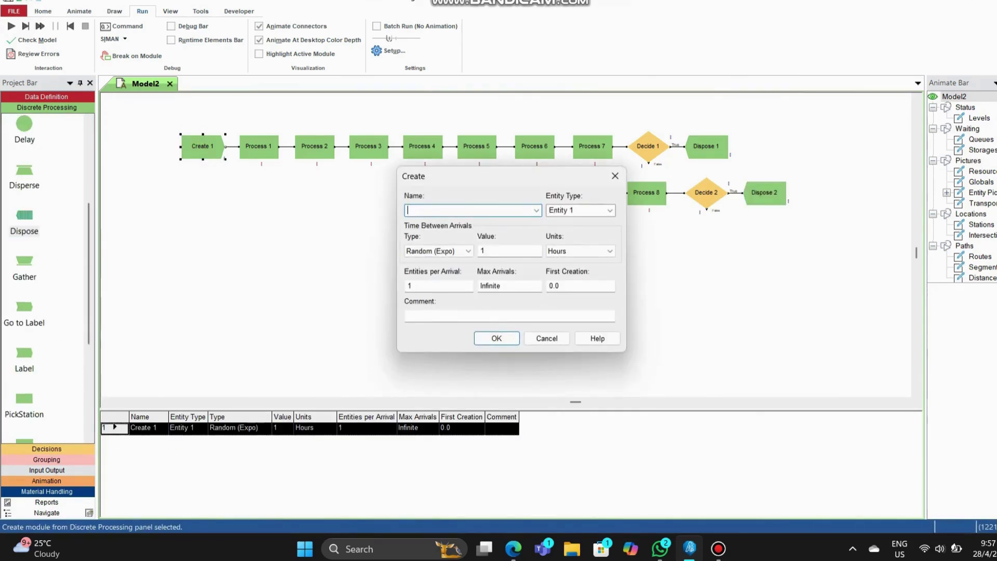
pyautogui.write('Store')
pyautogui.click(467, 251)
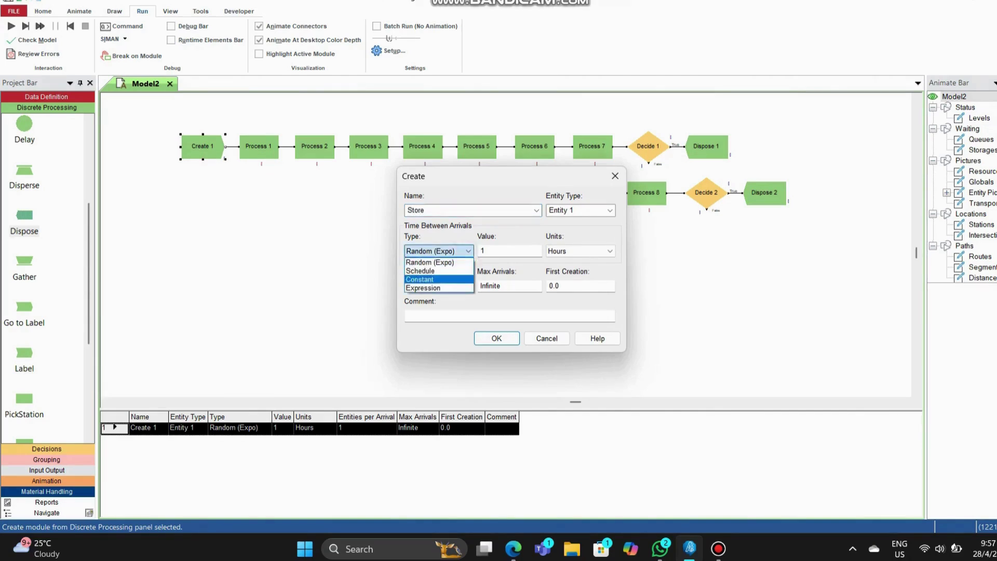
pyautogui.click(420, 280)
pyautogui.click(580, 251)
pyautogui.click(561, 262)
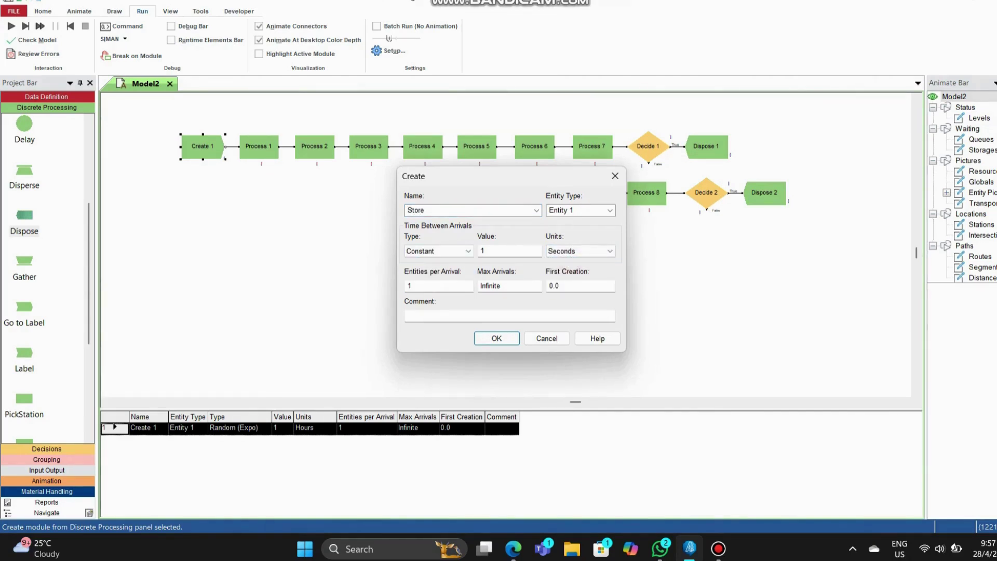
pyautogui.press('Return')
# Rename the first process module as Marking and set its action to Seize Delay Release
pyautogui.click(259, 146)
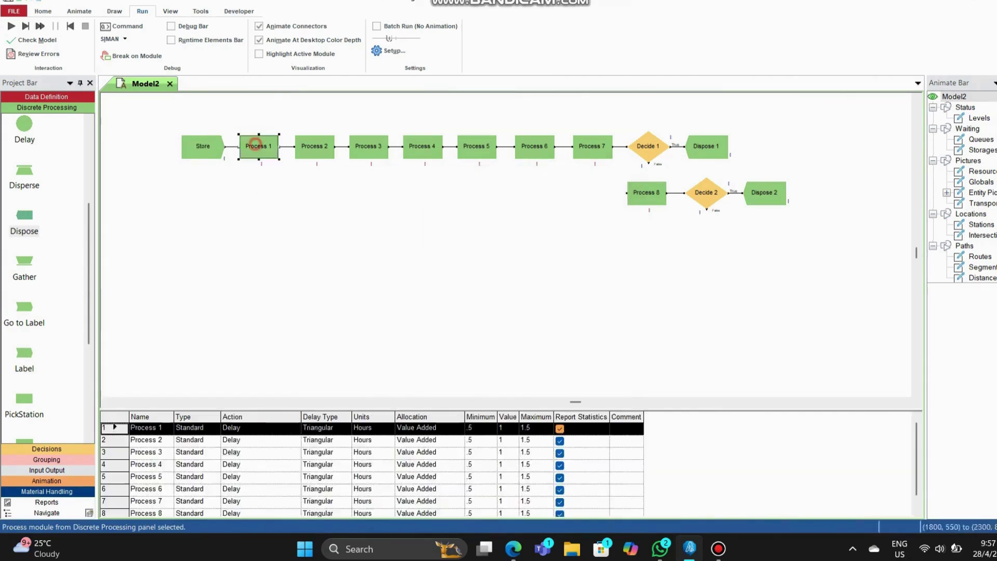
pyautogui.doubleClick(258, 146)
pyautogui.write('Marking')
pyautogui.click(466, 194)
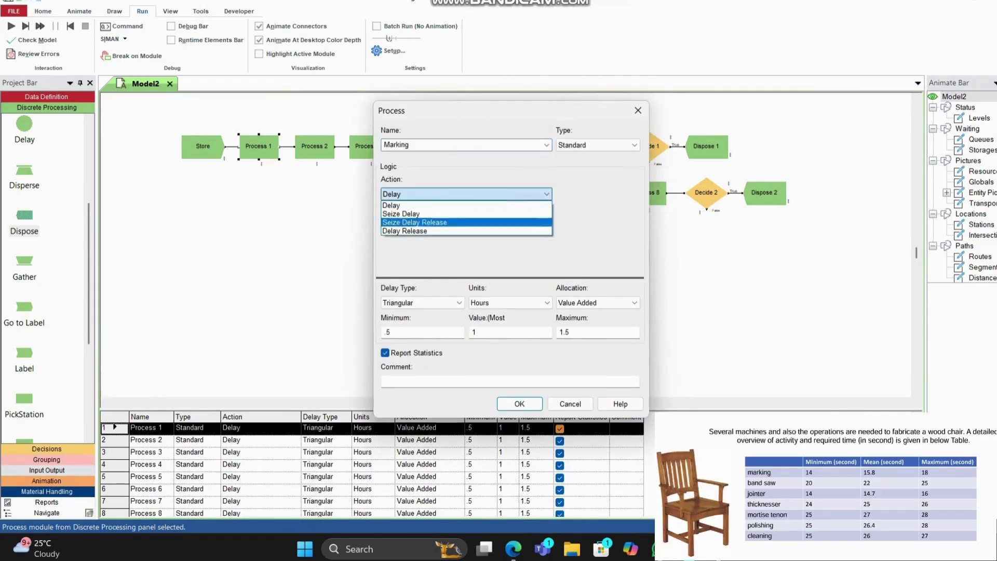
pyautogui.click(466, 222)
# Add the resource Worker A to the Marking process
pyautogui.click(579, 224)
pyautogui.press('capslock')
pyautogui.write('W')
pyautogui.press('capslock')
pyautogui.write('orker A')
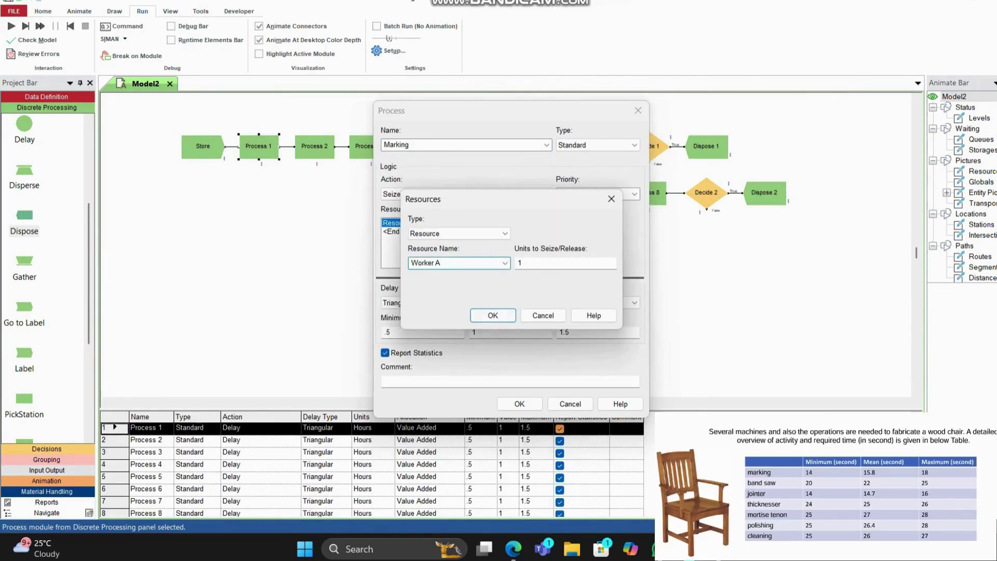
pyautogui.press('Return')
# Set the Marking process's triangular delay to 14 minimum, 15.8 most likely and 18 maximum, in seconds
pyautogui.click(421, 332)
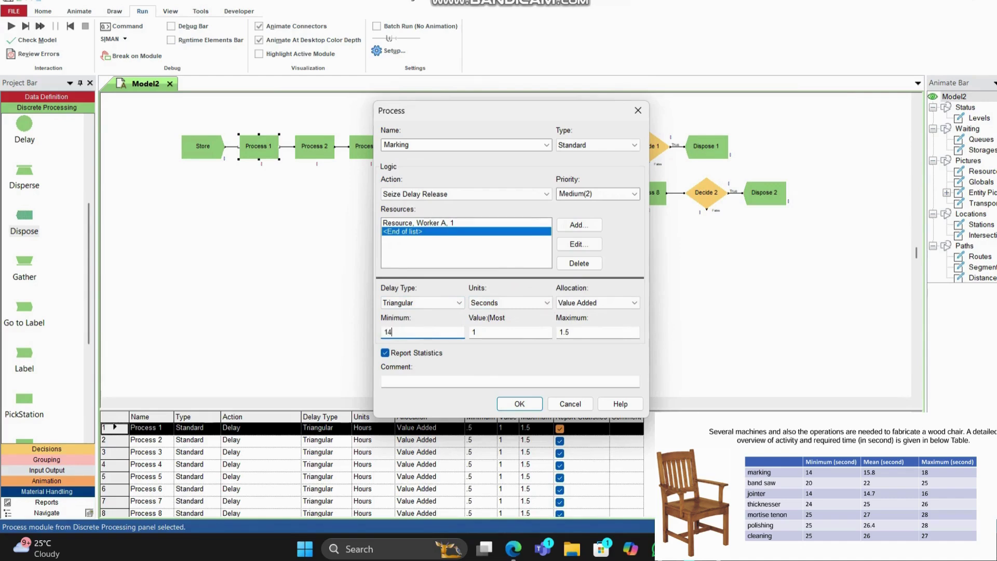
pyautogui.press('Tab')
pyautogui.write('15.8')
pyautogui.press('Tab')
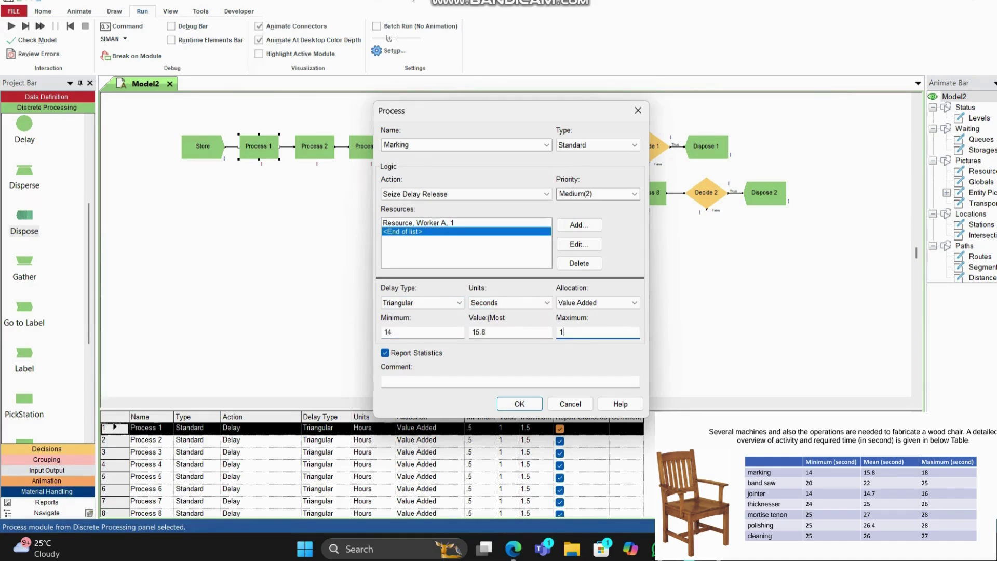
pyautogui.press('Return')
# Rename Process 2 as Band Saw and set its action to Seize Delay Release
pyautogui.doubleClick(315, 146)
pyautogui.write('Ba')
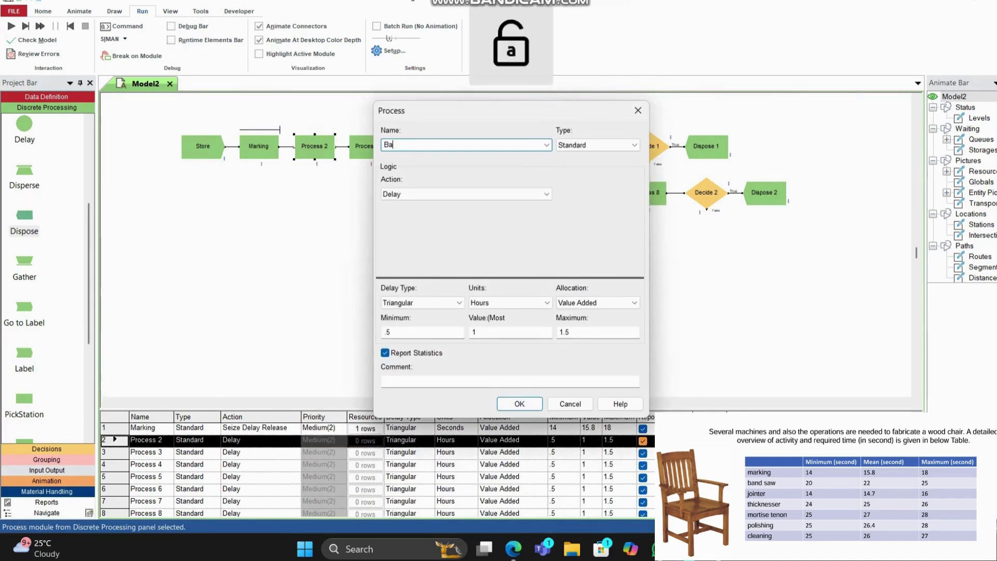
pyautogui.write('nd Saw')
pyautogui.click(397, 195)
pyautogui.click(402, 222)
# Add the resource Worker B to the Band Saw process
pyautogui.click(575, 224)
pyautogui.press('Tab')
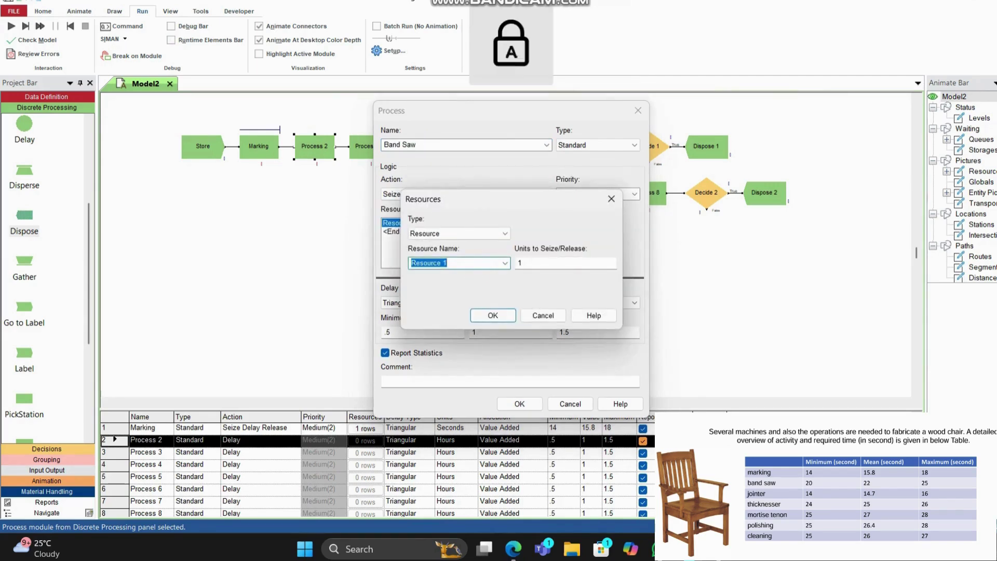
pyautogui.write('Worker B')
pyautogui.press('Return')
# Set the Band Saw process's triangular delay to 20 minimum, 22 most likely and 25 maximum, in seconds
pyautogui.click(408, 333)
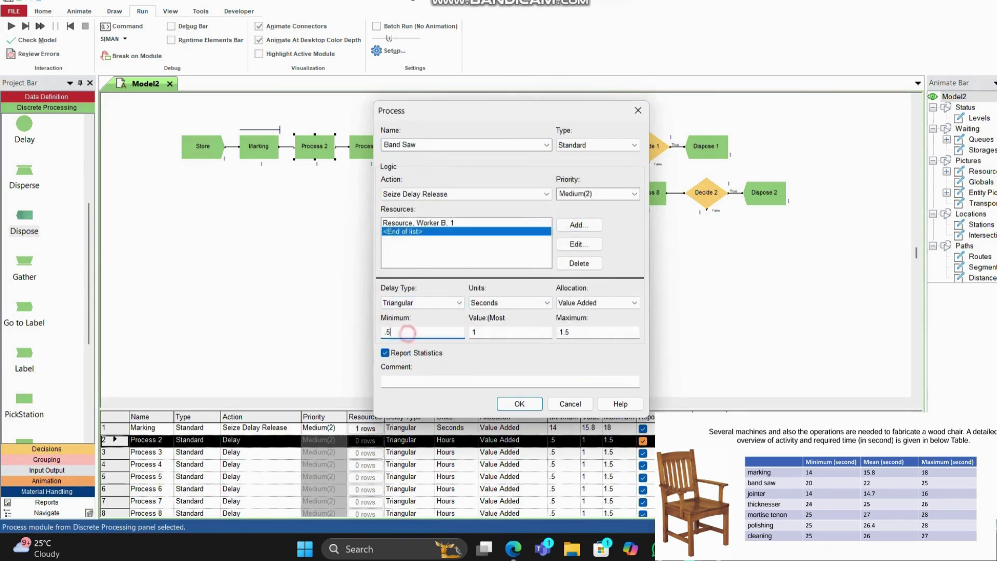
pyautogui.write('20')
pyautogui.press('Tab')
pyautogui.write('2')
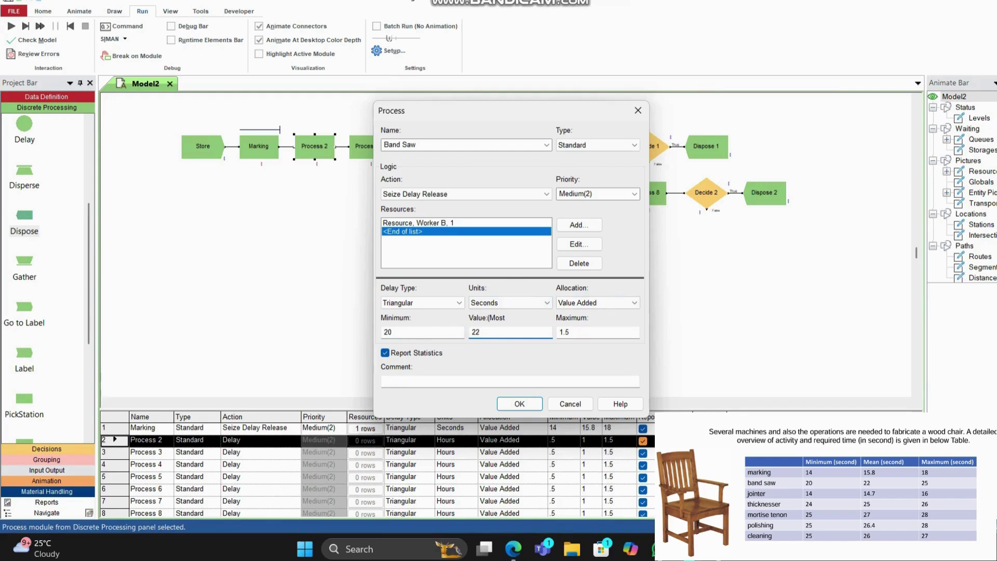
pyautogui.click(520, 404)
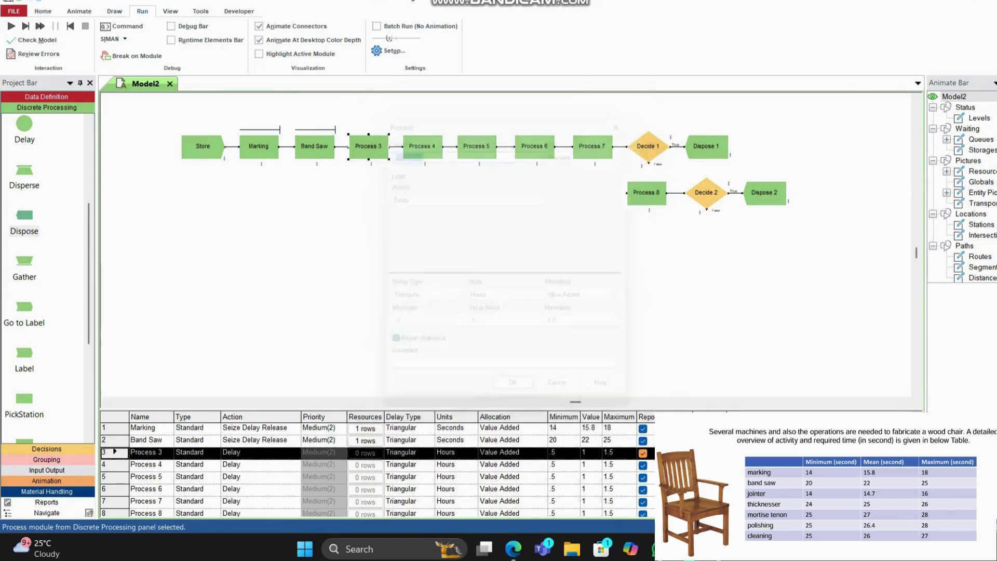
# Rename Process 3 as Jointer and set its action to Seize Delay Release
pyautogui.doubleClick(362, 146)
pyautogui.write('Jointer')
pyautogui.click(441, 193)
pyautogui.click(410, 211)
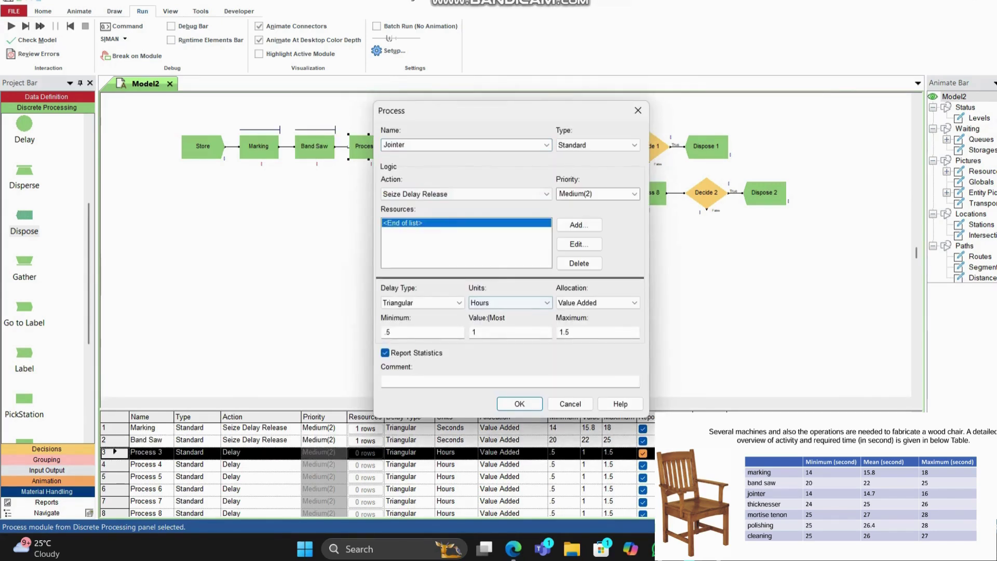
# Set the Jointer process's triangular delay to 14 minimum, 14.7 most likely and 16 maximum, in seconds
pyautogui.click(509, 303)
pyautogui.click(498, 315)
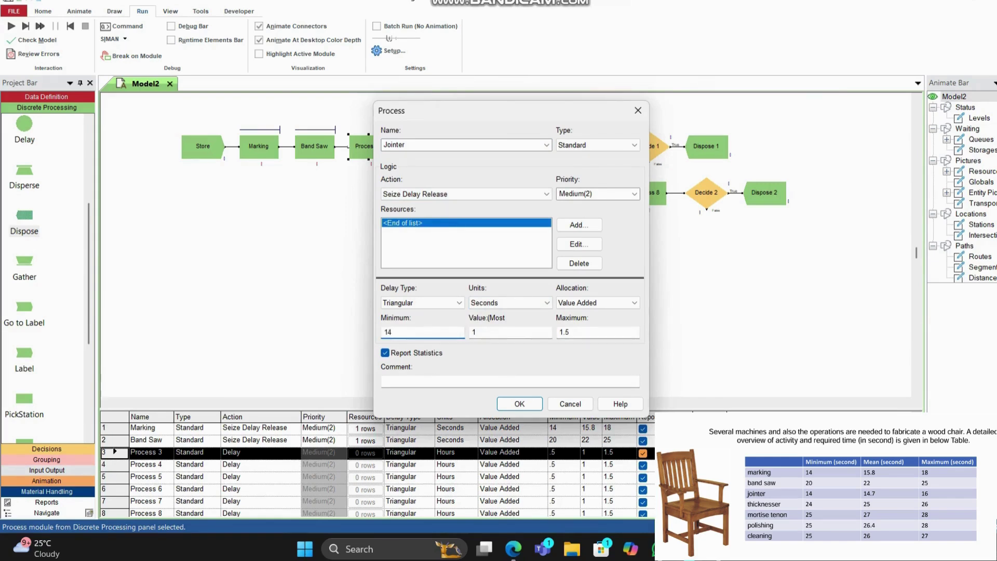
pyautogui.press('Tab')
pyautogui.press('BackSpace')
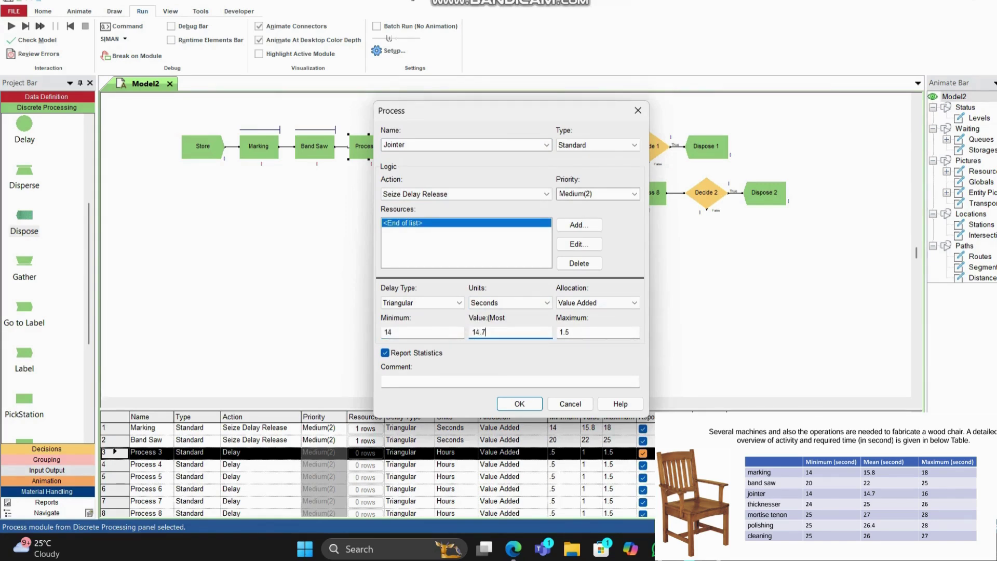
# Add the resource Worker 3 to the Jointer process and accept the module's settings
pyautogui.click(579, 224)
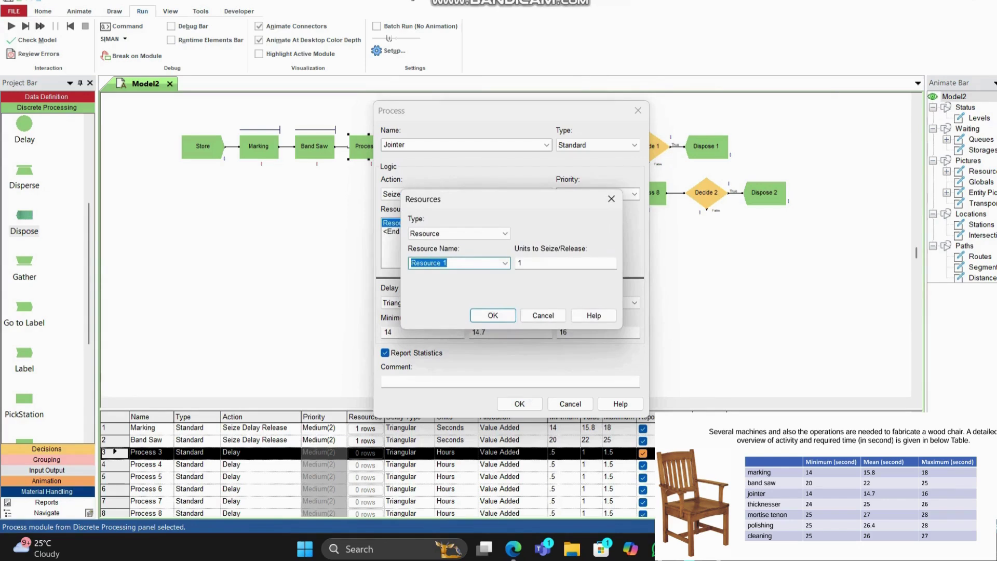
pyautogui.write('Worker 3')
pyautogui.click(492, 315)
pyautogui.click(519, 404)
# Rename Process 4 as Thicknesser and set its action to Seize Delay Release
pyautogui.click(425, 148)
pyautogui.doubleClick(424, 147)
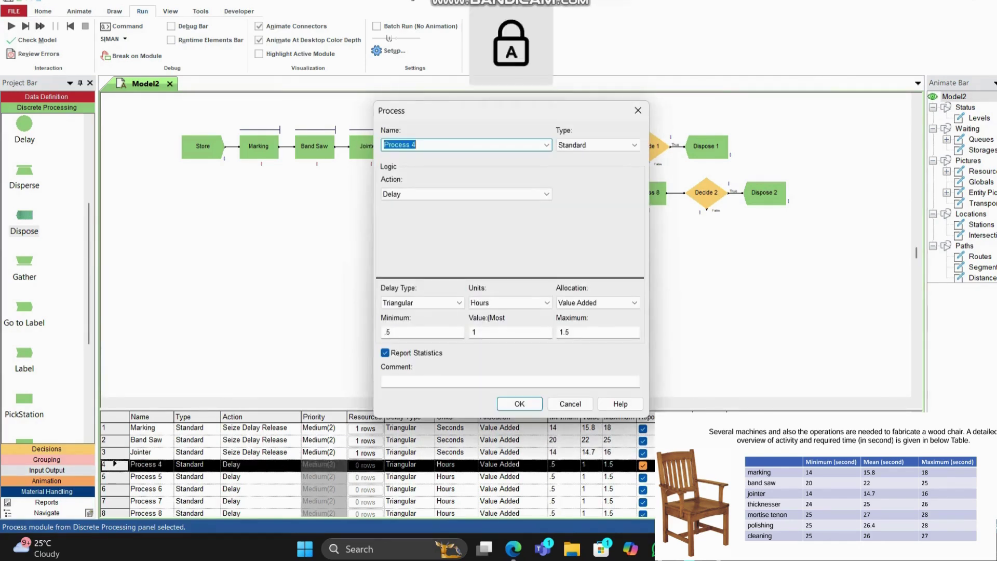
pyautogui.write('Thicknesser')
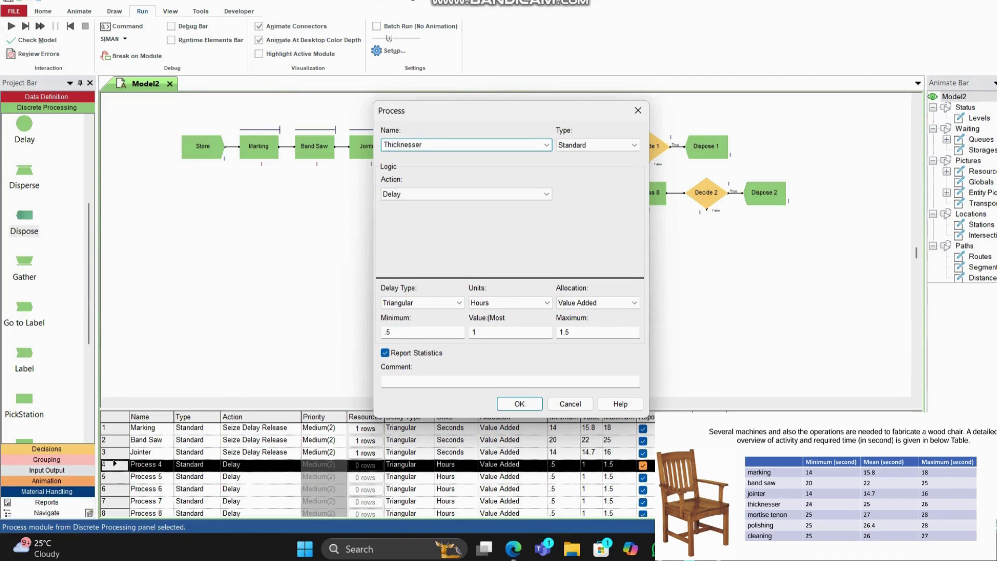
pyautogui.click(466, 194)
pyautogui.click(415, 224)
# Add the resource Worker D to the Thicknesser process
pyautogui.click(579, 225)
pyautogui.press('Tab')
pyautogui.write('W')
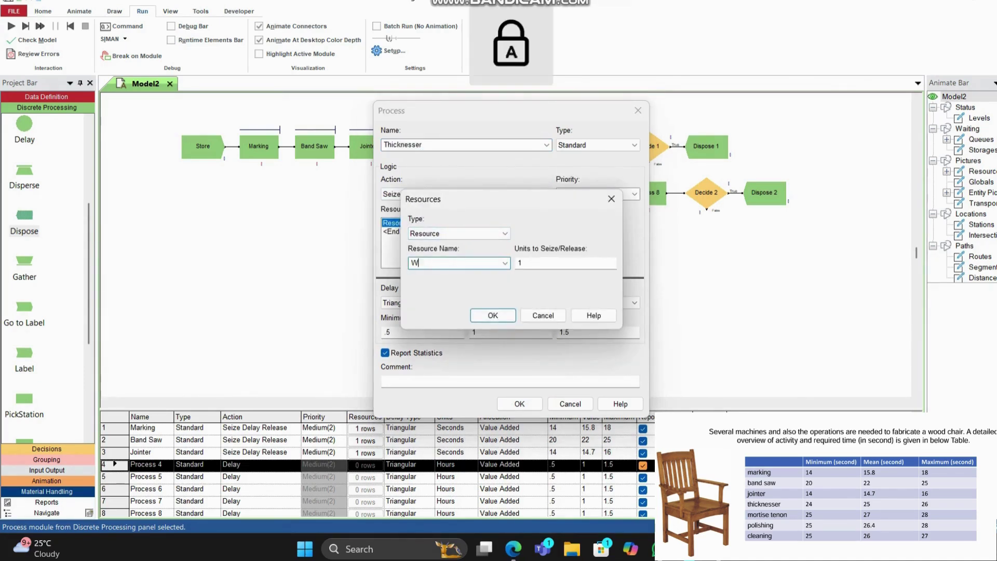
pyautogui.write('orker D')
pyautogui.press('Return')
# Set the Thicknesser process's triangular delay to 24 minimum, 25 most likely and 26 maximum, in seconds
pyautogui.click(511, 302)
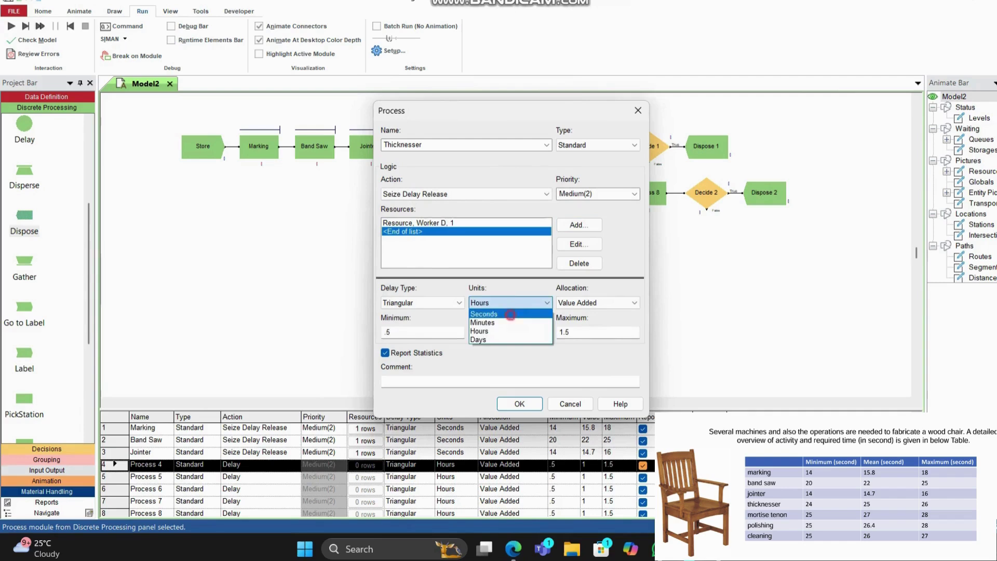
pyautogui.click(511, 314)
pyautogui.write('24')
pyautogui.press('Tab')
pyautogui.press('BackSpace')
pyautogui.write('2')
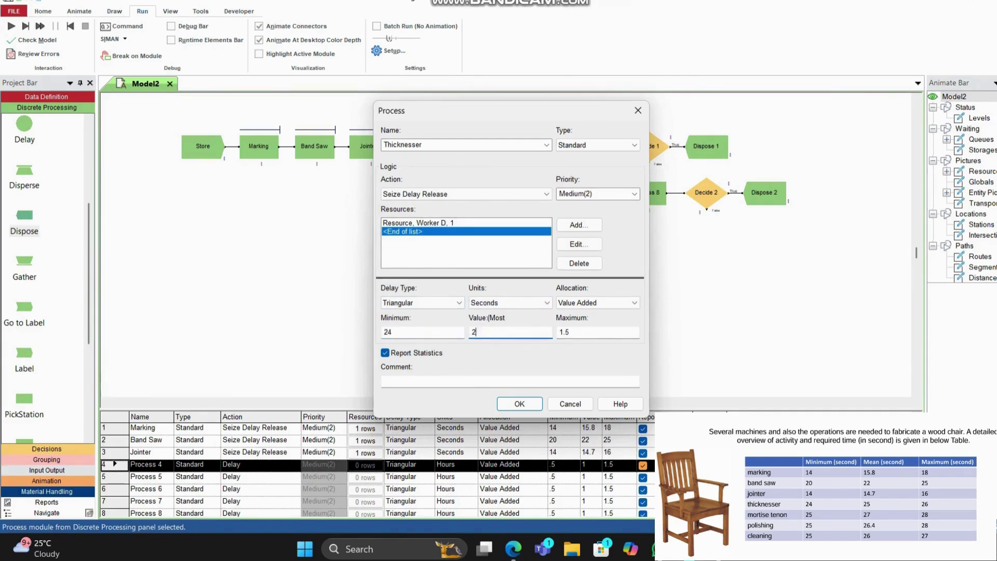
pyautogui.write('5')
pyautogui.click(570, 334)
pyautogui.press('BackSpace')
pyautogui.press('Return')
# Rename Process 5 as Mortise Tenon and set its action to Seize Delay Release
pyautogui.doubleClick(475, 149)
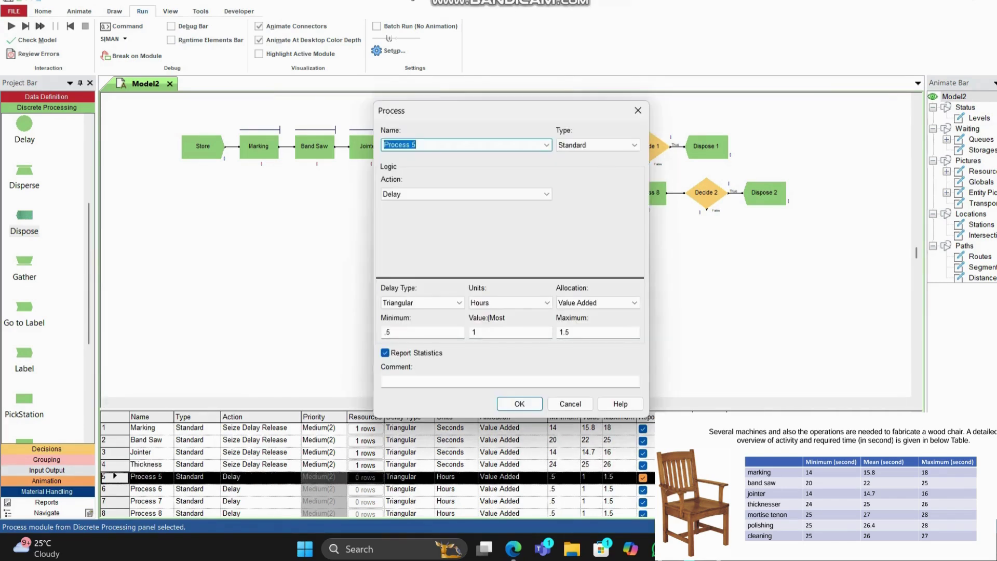
pyautogui.press('BackSpace')
pyautogui.press('capslock')
pyautogui.write('M')
pyautogui.press('capslock')
pyautogui.write('ortise')
pyautogui.press('capslock')
pyautogui.write('T')
pyautogui.press('capslock')
pyautogui.write('enon')
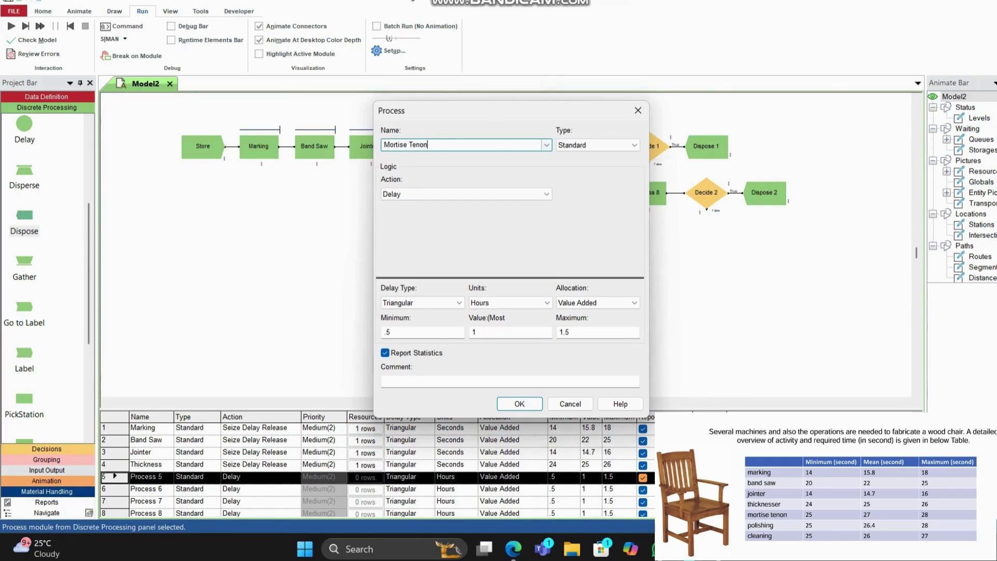
pyautogui.click(543, 194)
pyautogui.click(476, 226)
# Add the resource Worker E to the Mortise Tenon process
pyautogui.click(579, 225)
pyautogui.write('Worker E')
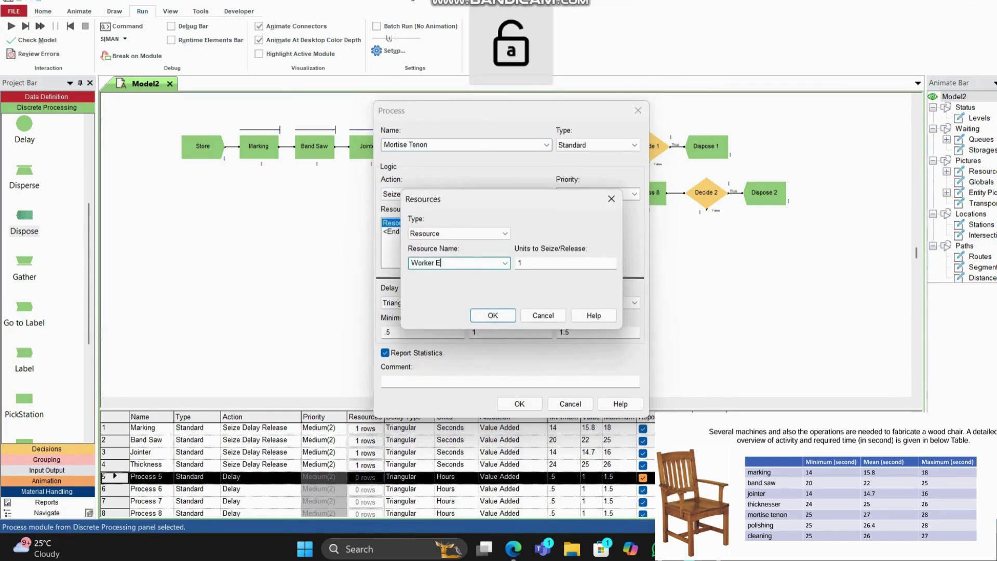
pyautogui.click(479, 315)
# Set the Mortise Tenon process's triangular delay to 25 minimum, 27 most likely and 28 maximum, in seconds
pyautogui.click(488, 304)
pyautogui.click(486, 314)
pyautogui.click(411, 332)
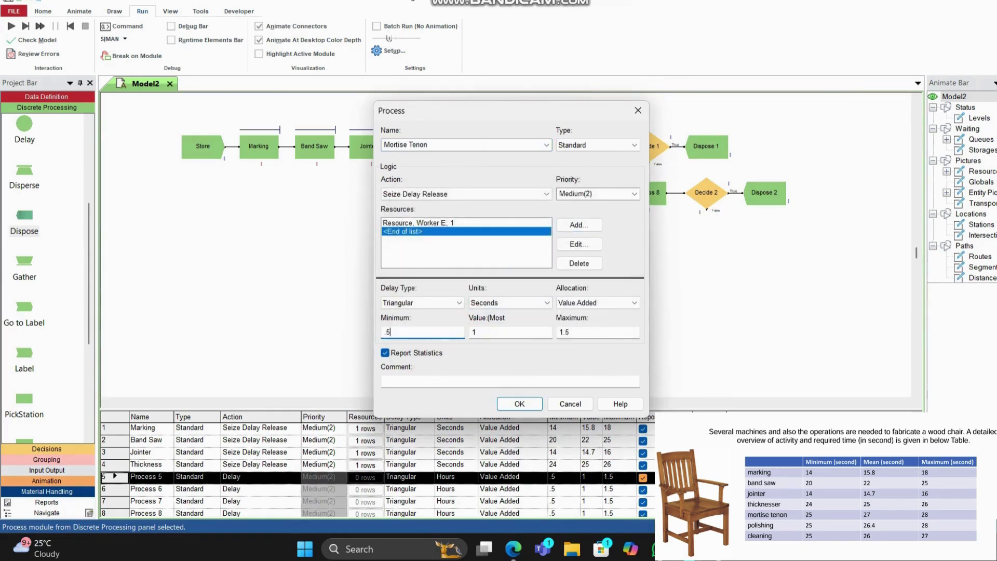
pyautogui.press('Tab')
pyautogui.write('2')
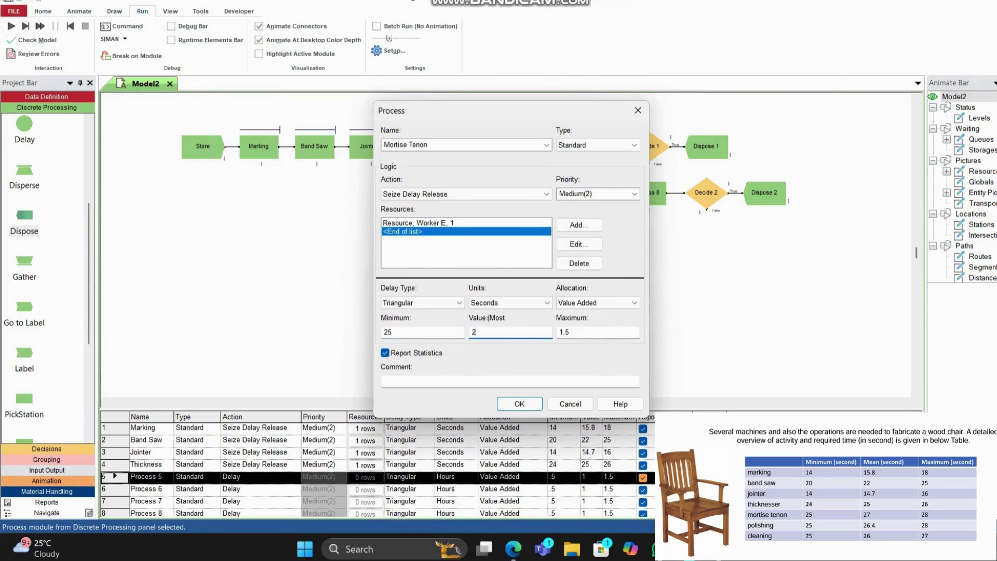
pyautogui.click(577, 329)
pyautogui.press('BackSpace')
pyautogui.press('BackSpace')
pyautogui.press('BackSpace')
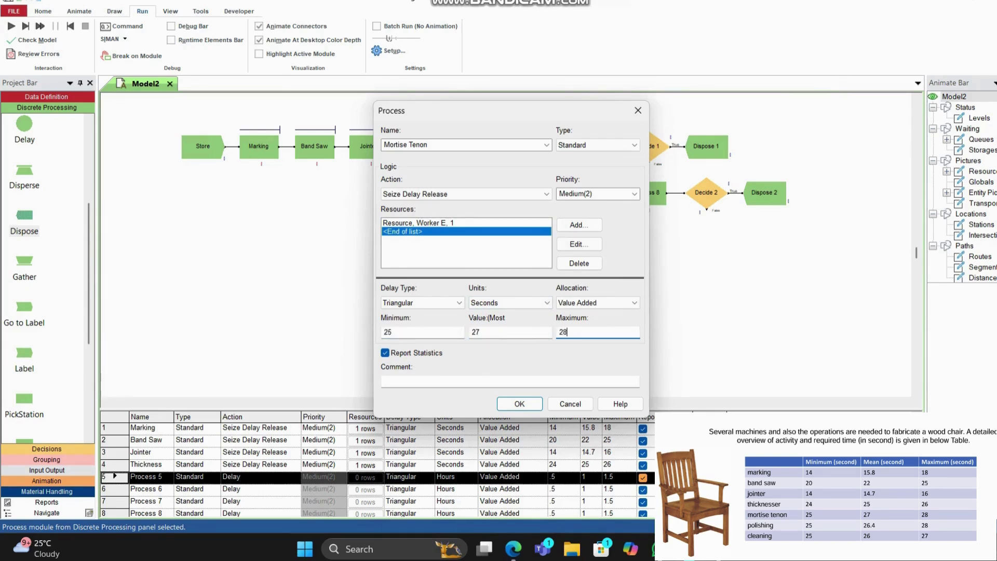
pyautogui.click(520, 403)
# Rename Process 6 as Polishing and set its action to Seize Delay Release
pyautogui.doubleClick(533, 150)
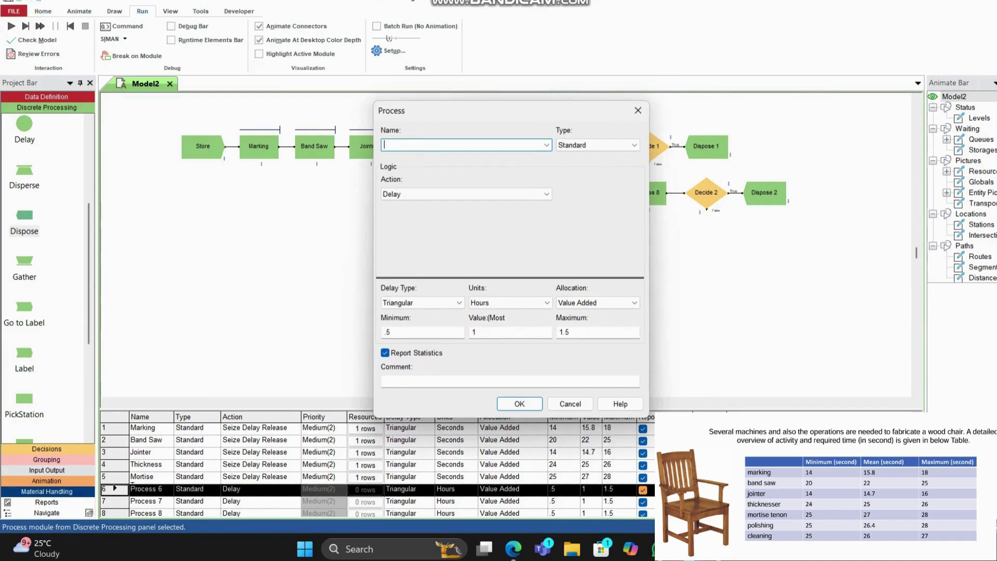
pyautogui.write('Polishing')
pyautogui.click(467, 194)
pyautogui.click(437, 222)
# Add the resource Worker F to the Polishing process and set its triangular delay to 25, 26.4 and 28 seconds
pyautogui.click(575, 224)
pyautogui.click(458, 265)
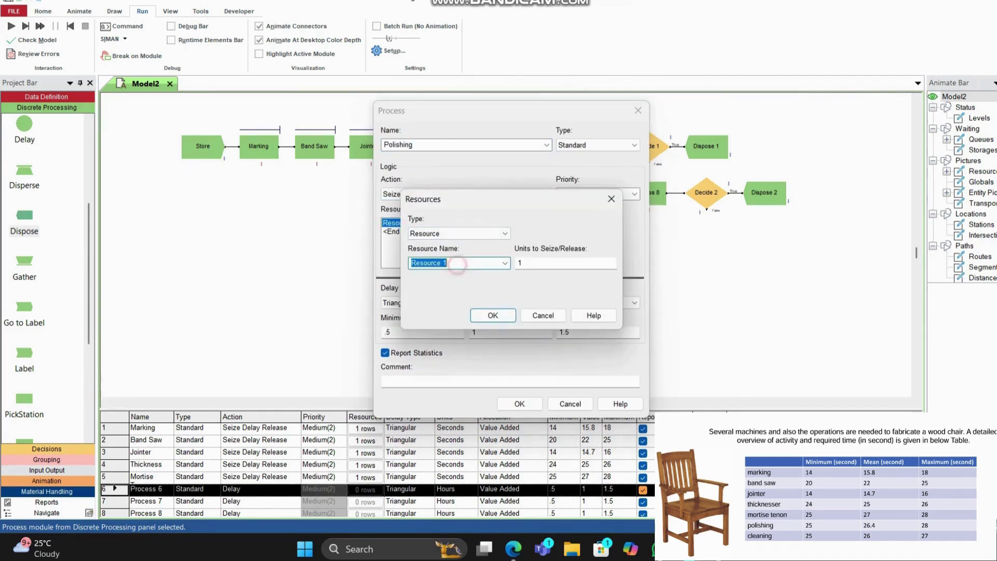
pyautogui.write('w')
pyautogui.press('capslock')
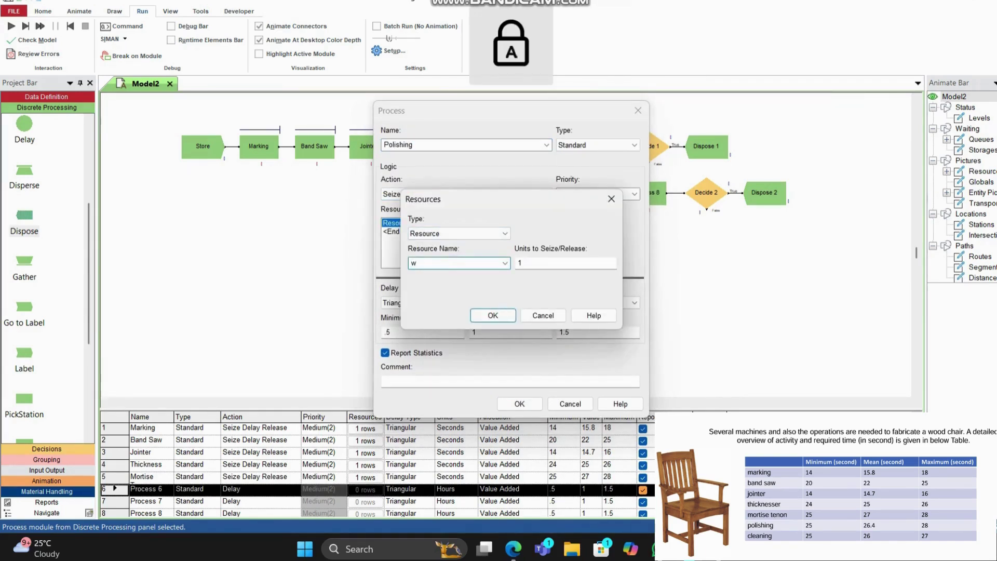
pyautogui.write('orker F')
pyautogui.press('Return')
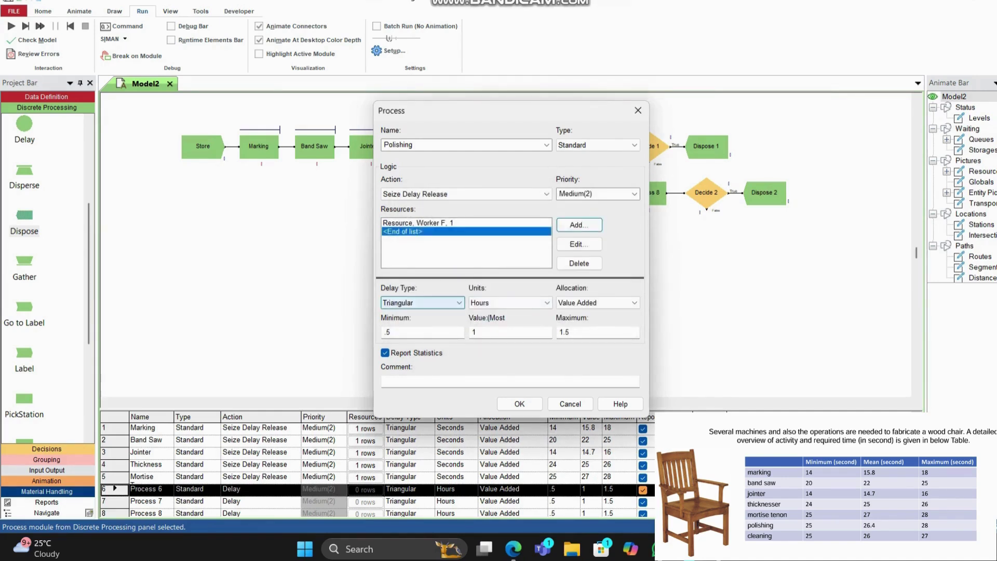
pyautogui.click(500, 333)
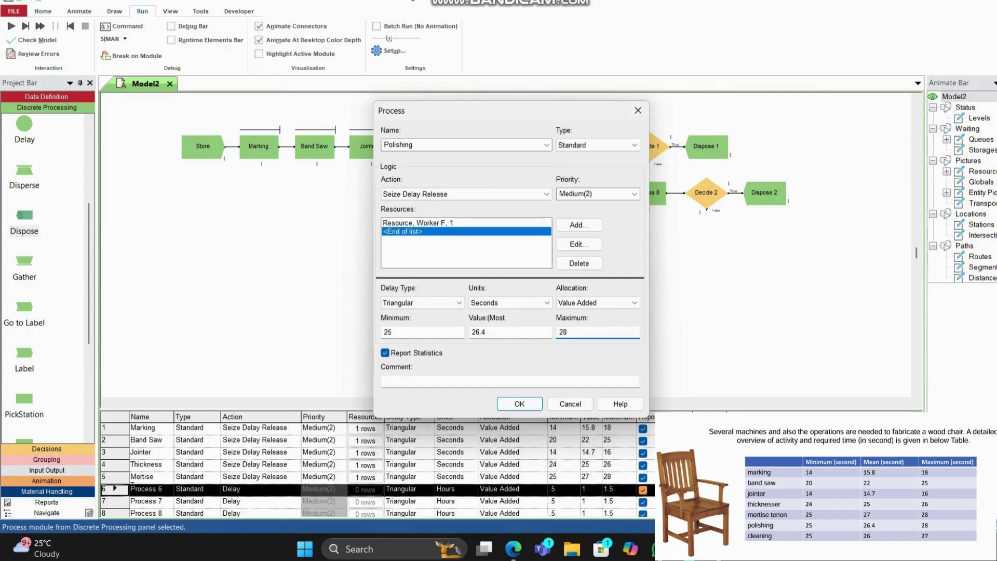
pyautogui.click(519, 404)
# Rename Process 7 as Cleaning and set its action to Seize Delay Release
pyautogui.doubleClick(587, 147)
pyautogui.write('C')
pyautogui.press('capslock')
pyautogui.write('lean')
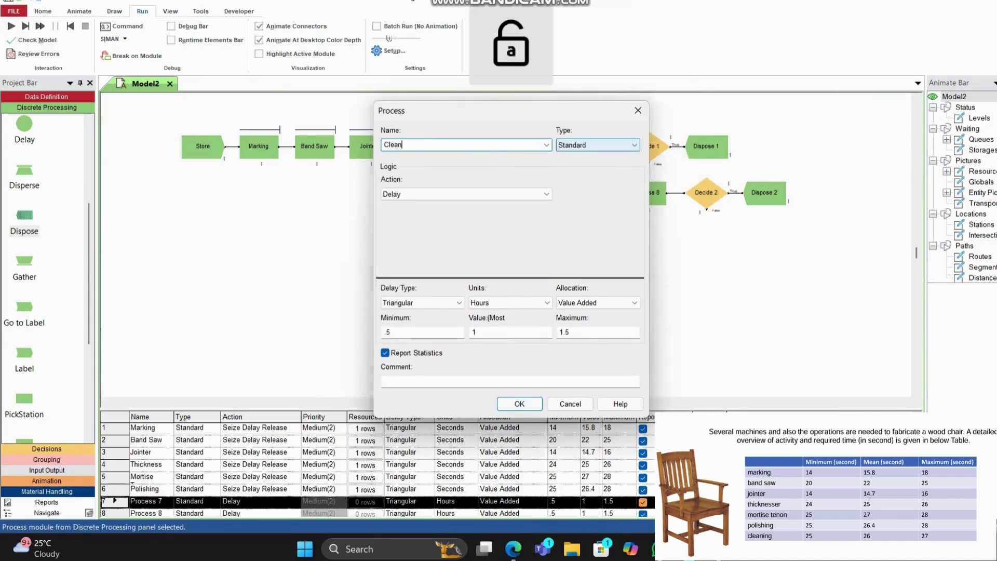
pyautogui.write('ing')
pyautogui.click(520, 194)
pyautogui.click(468, 223)
# Add the resource Worker G to the Cleaning process
pyautogui.click(578, 224)
pyautogui.press('Tab')
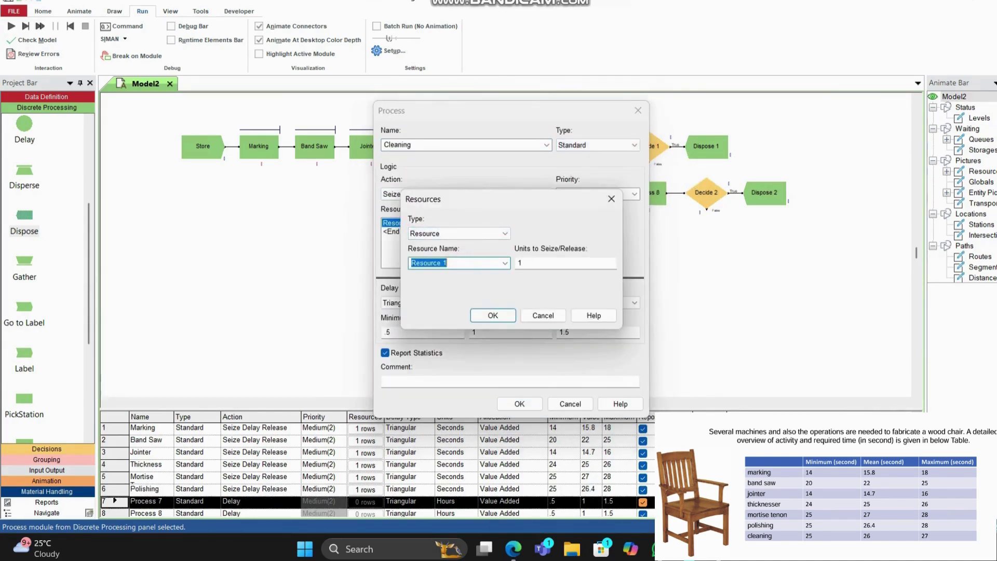
pyautogui.write('Worker G')
pyautogui.press('Return')
# Set the Cleaning process's triangular delay to 25 minimum, 26 most likely and 27 maximum, in seconds
pyautogui.click(520, 300)
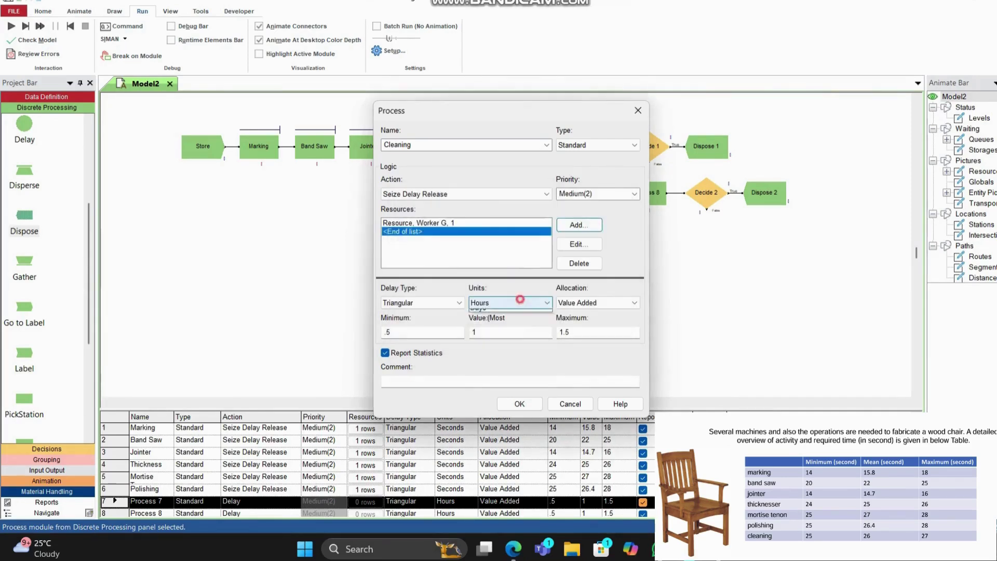
pyautogui.click(514, 314)
pyautogui.click(415, 332)
pyautogui.click(525, 332)
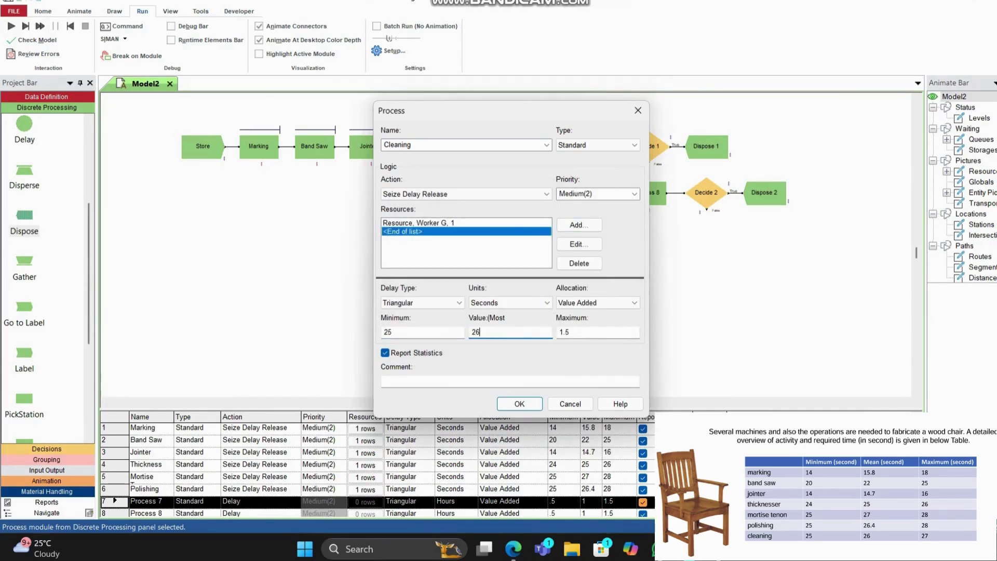
pyautogui.doubleClick(572, 334)
pyautogui.write('27')
pyautogui.press('Return')
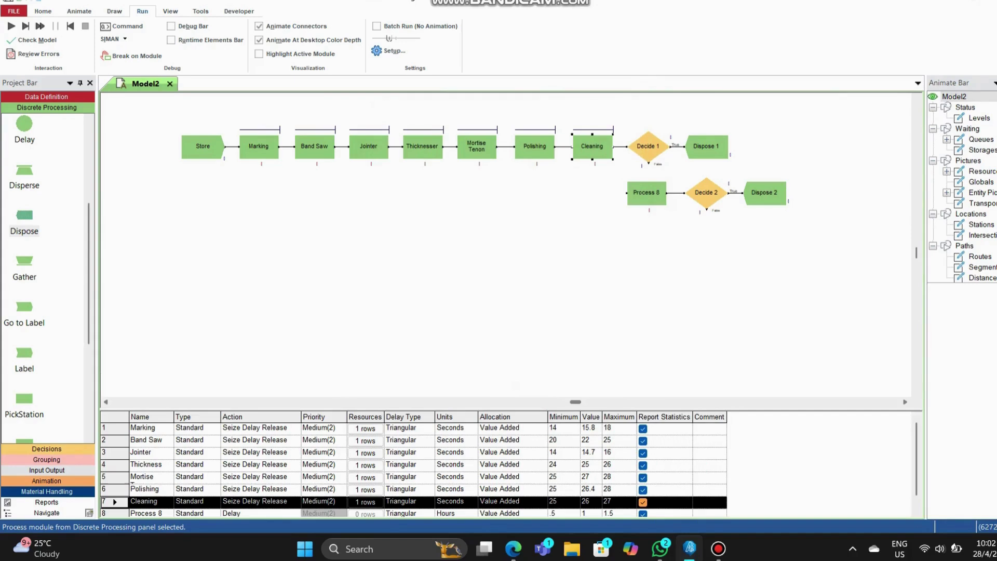
# Connect Decide 1's False exit to Process 8 and Decide 2's False exit back to the Cleaning process
pyautogui.doubleClick(647, 147)
pyautogui.click(638, 171)
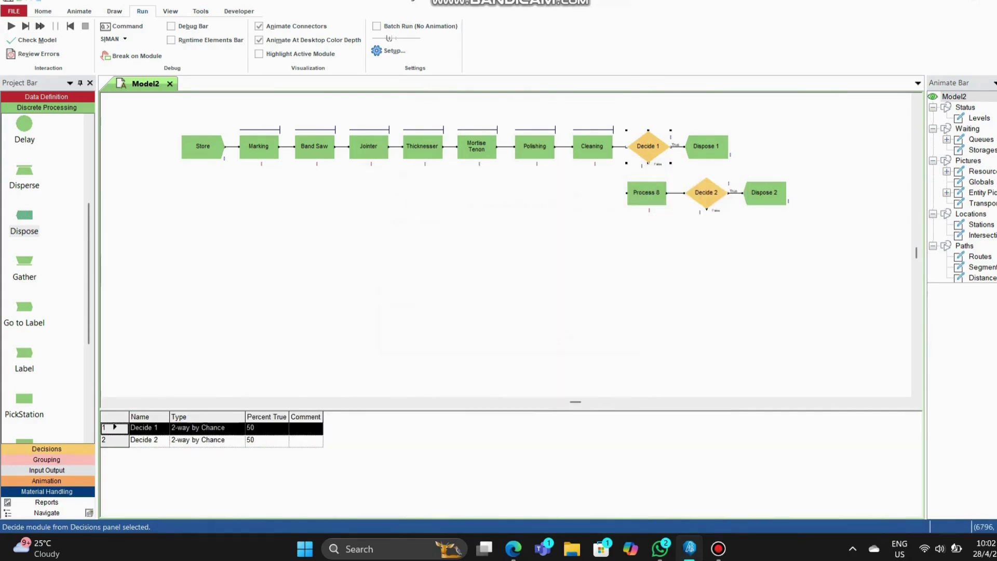
pyautogui.click(43, 11)
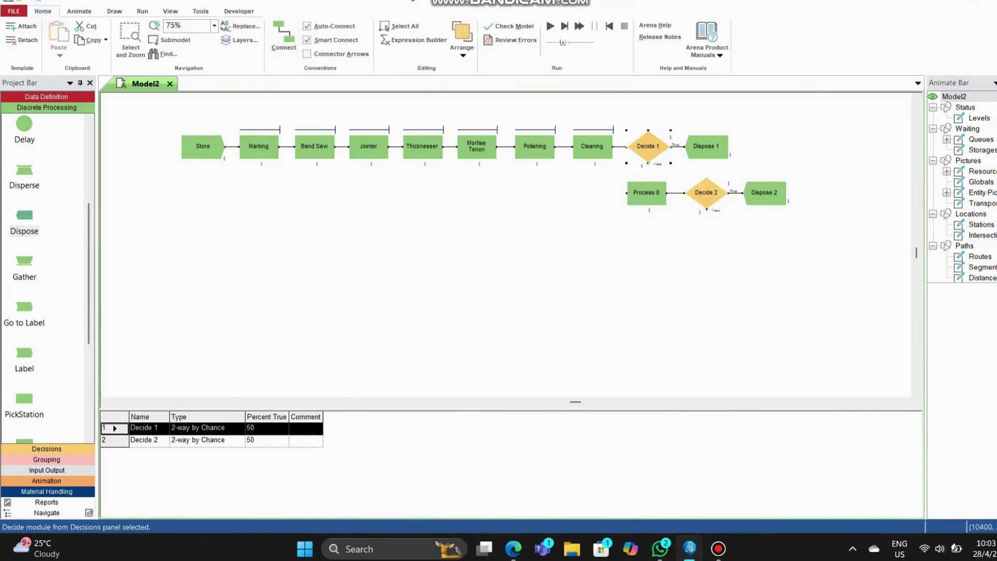
pyautogui.click(626, 193)
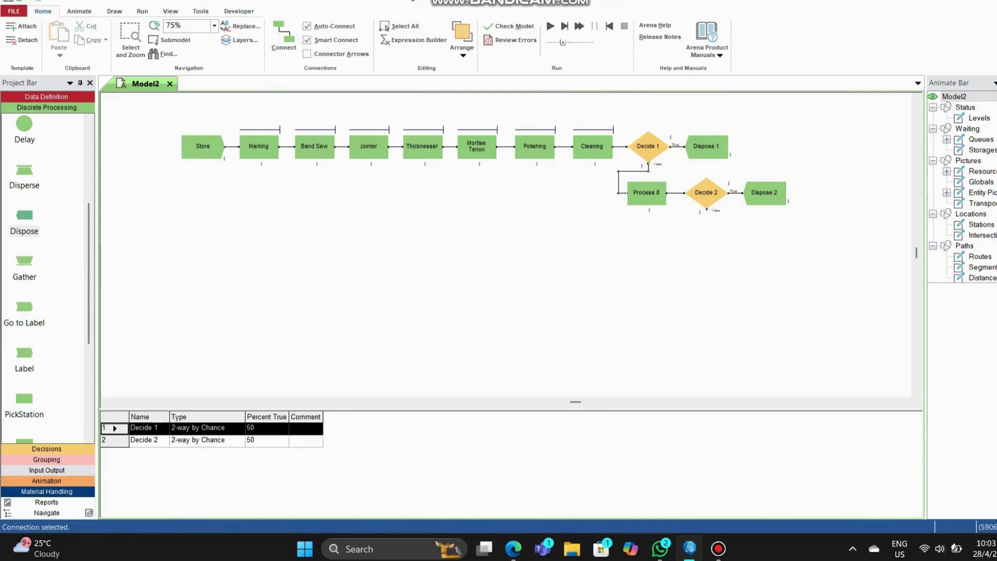
pyautogui.click(706, 211)
pyautogui.click(572, 146)
# Rename Decide 1 as QA Checking and set its percent true to 95
pyautogui.doubleClick(648, 146)
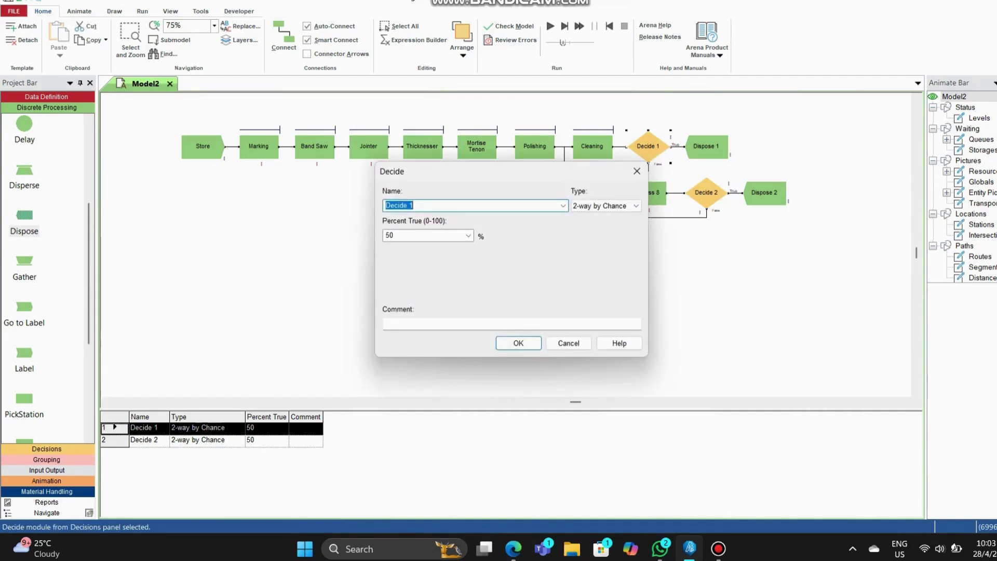
pyautogui.write('QA Checking')
pyautogui.press('Tab')
pyautogui.write('9')
pyautogui.press('Return')
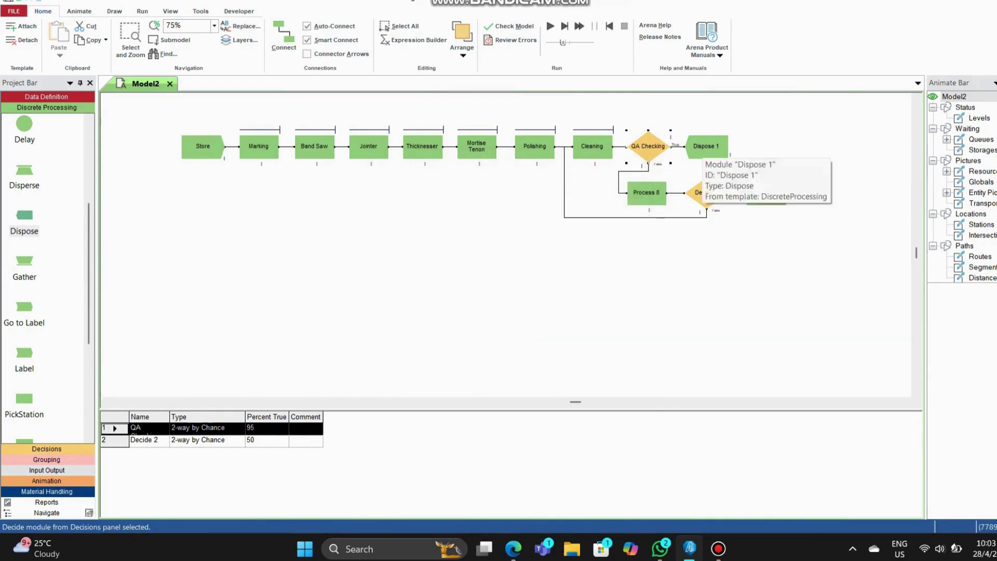
# Rename the Dispose 1 module as Approved
pyautogui.doubleClick(704, 146)
pyautogui.press('capslock')
pyautogui.write('Approved')
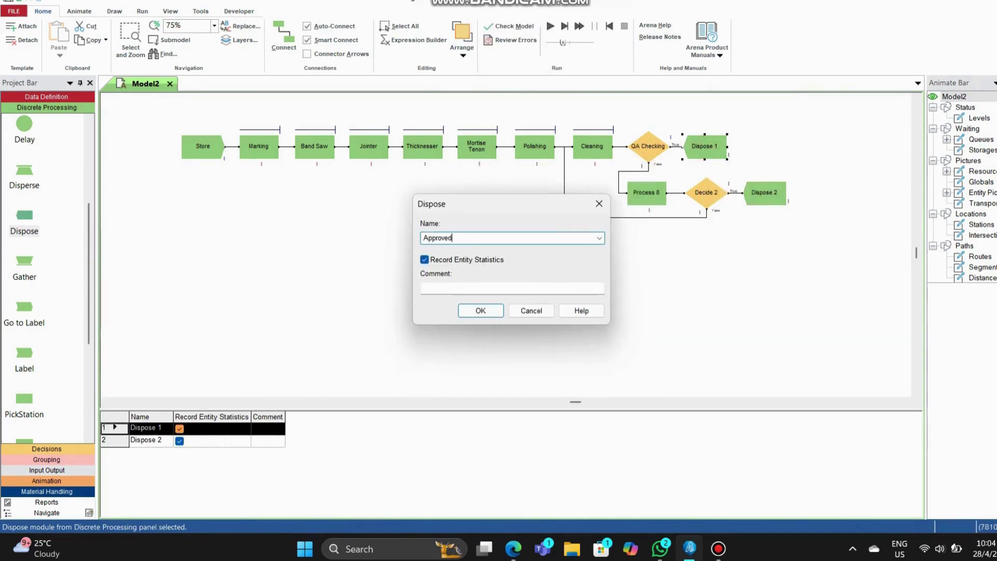
pyautogui.press('Return')
# Rename Process 8 as Bad Part Handling and set its action to Seize Delay Release
pyautogui.doubleClick(646, 192)
pyautogui.write('Bad Part Handling')
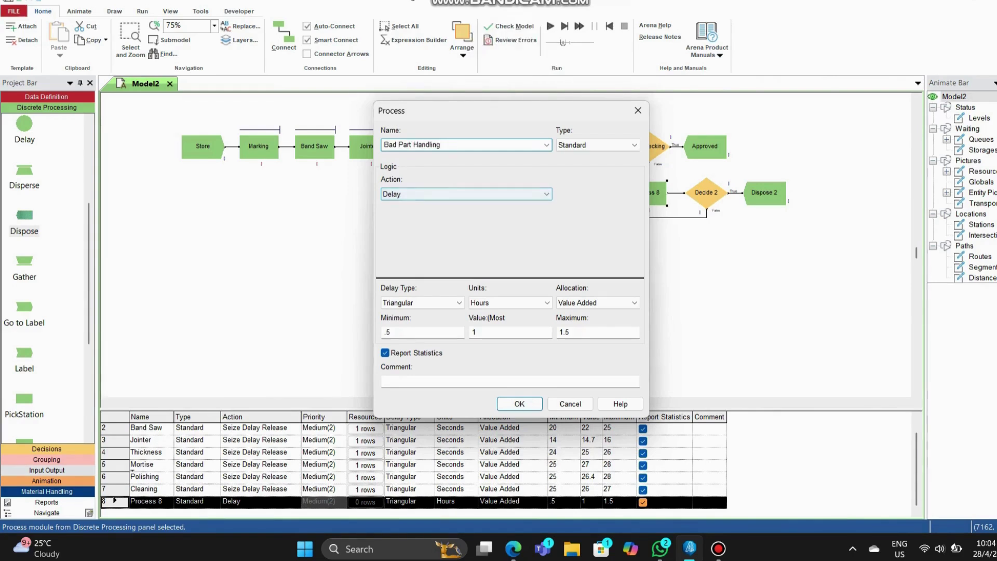
pyautogui.click(520, 194)
pyautogui.click(446, 223)
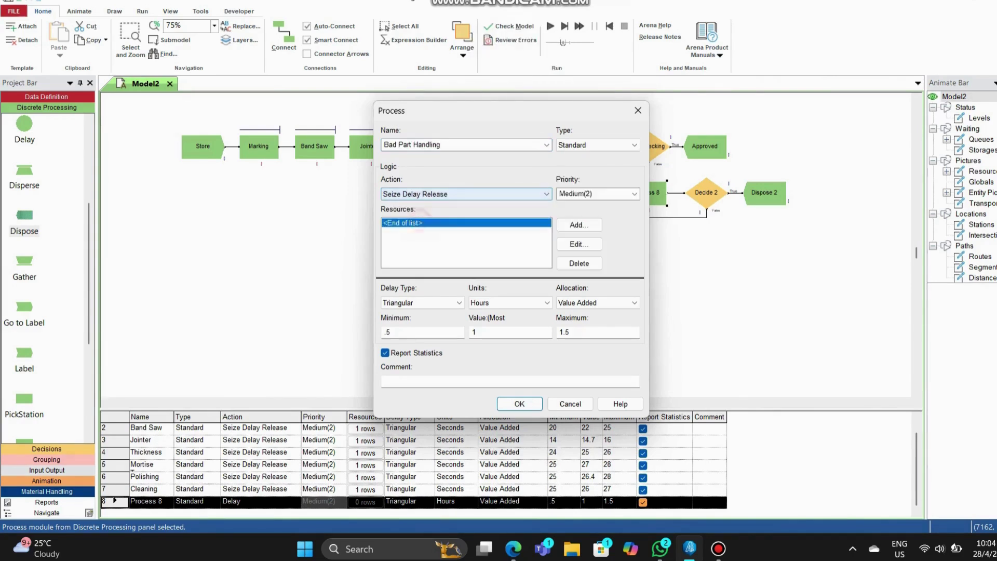
# Add the resource Worker H to the Bad Part Handling process
pyautogui.click(579, 225)
pyautogui.doubleClick(446, 264)
pyautogui.press('capslock')
pyautogui.write('WO')
pyautogui.press('capslock')
pyautogui.write('rker H')
pyautogui.click(424, 263)
pyautogui.press('BackSpace')
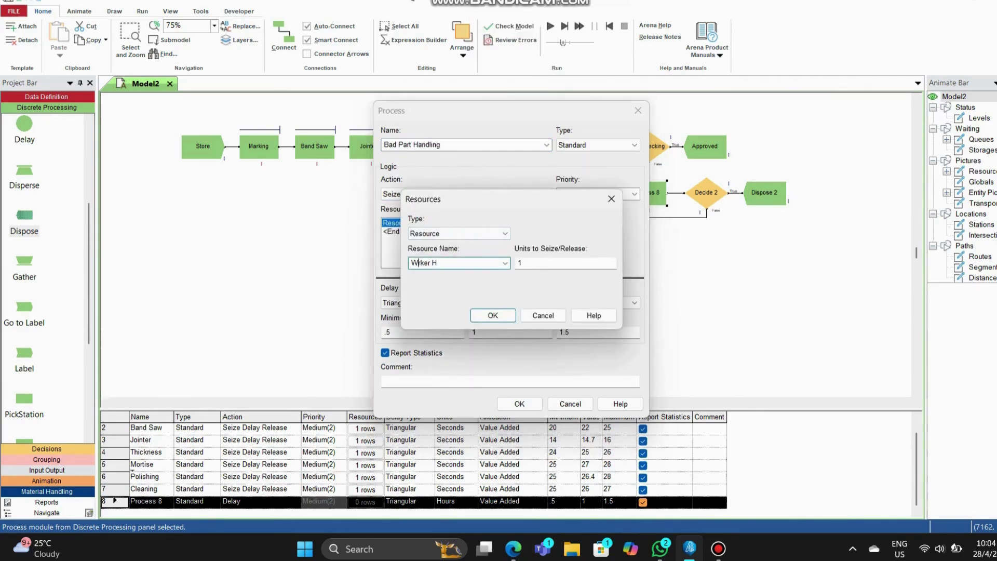
pyautogui.write('o')
pyautogui.click(494, 315)
# Set the Bad Part Handling process's triangular delay to 10 minimum, 15 most likely and 18 maximum, in seconds
pyautogui.click(502, 303)
pyautogui.click(503, 315)
pyautogui.click(442, 332)
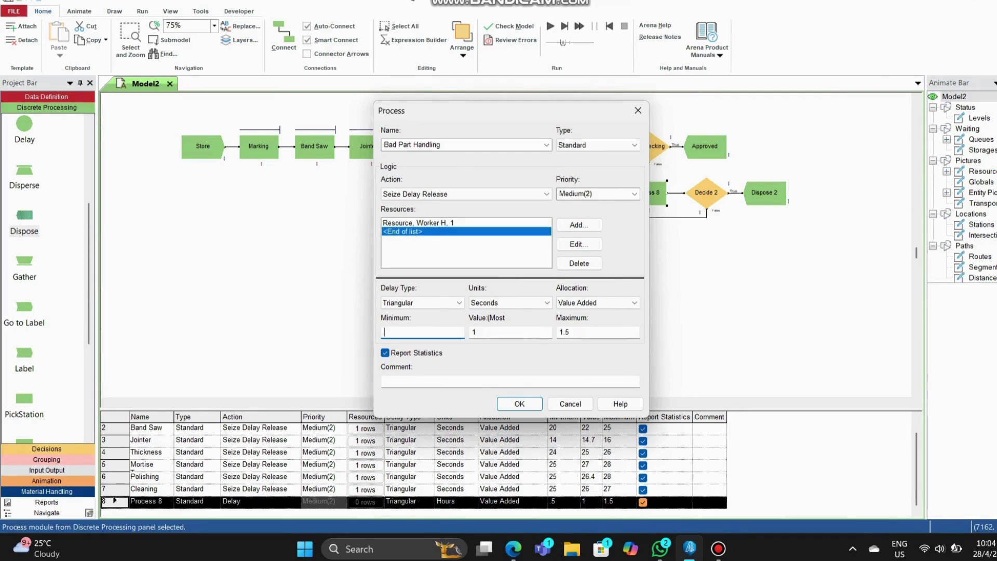
pyautogui.press('Tab')
pyautogui.write('15')
pyautogui.press('Tab')
pyautogui.write('1')
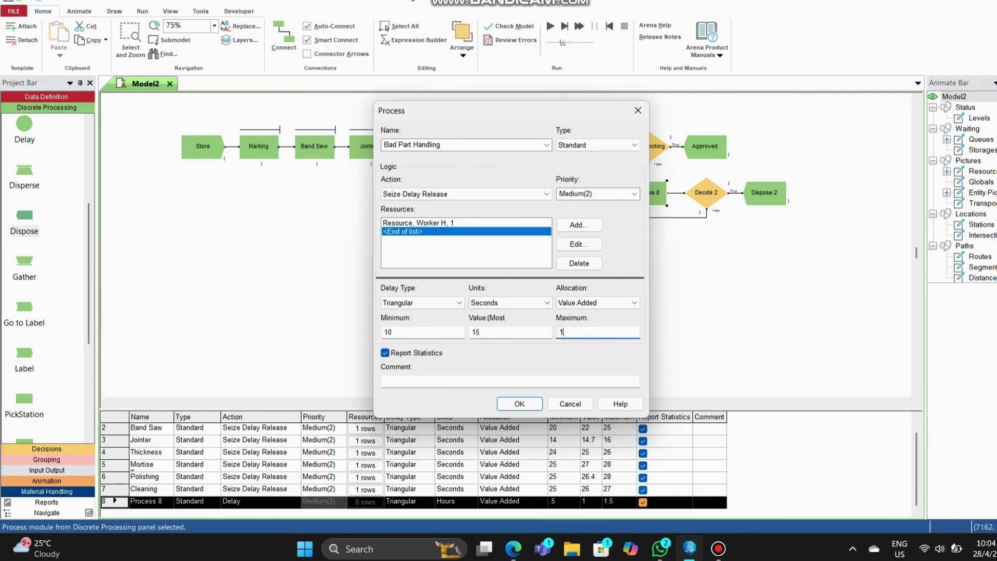
pyautogui.click(520, 403)
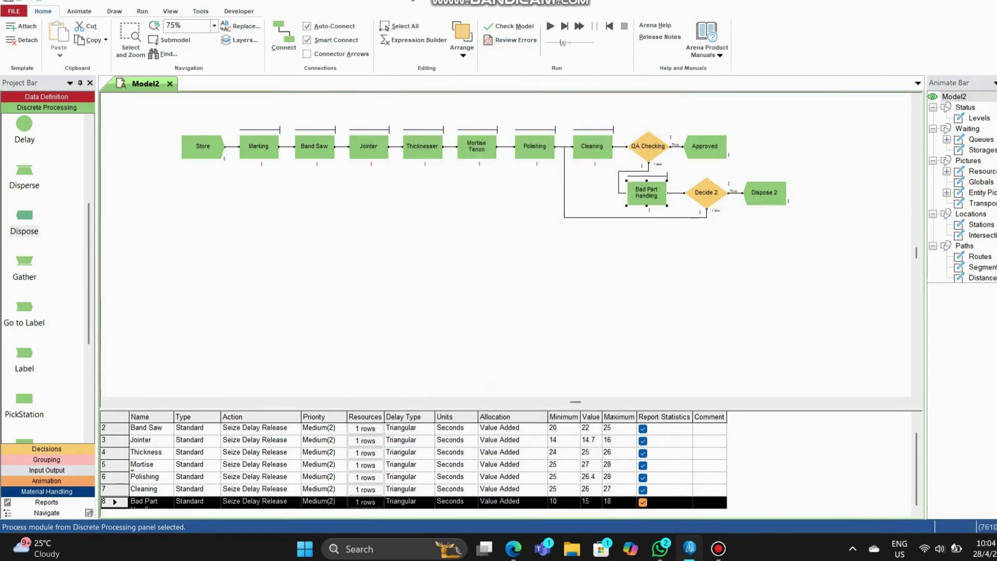
# Rename Decide 2 as Decide to Trash and set its percent true to 99
pyautogui.doubleClick(704, 192)
pyautogui.write('Decide to Trash')
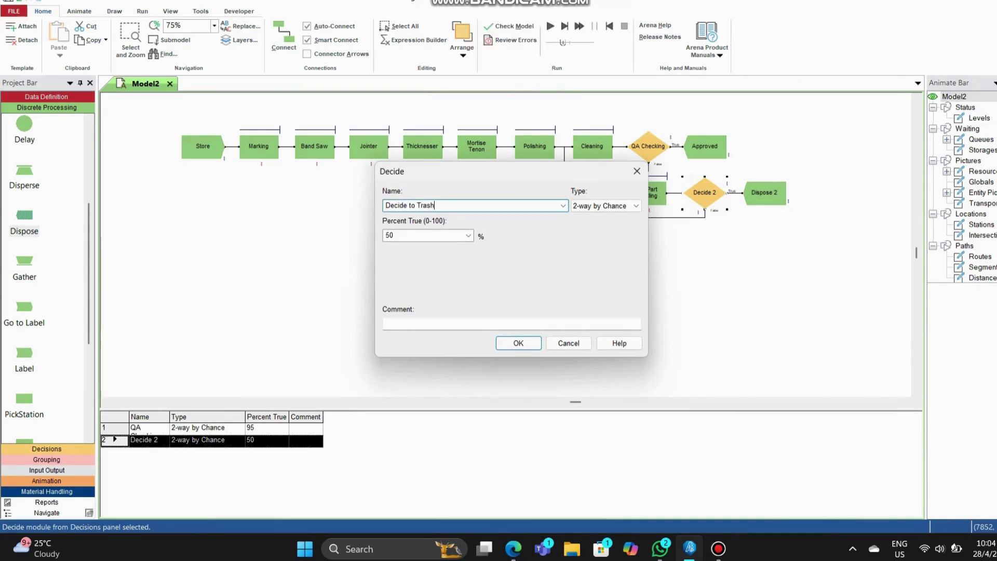
pyautogui.click(398, 237)
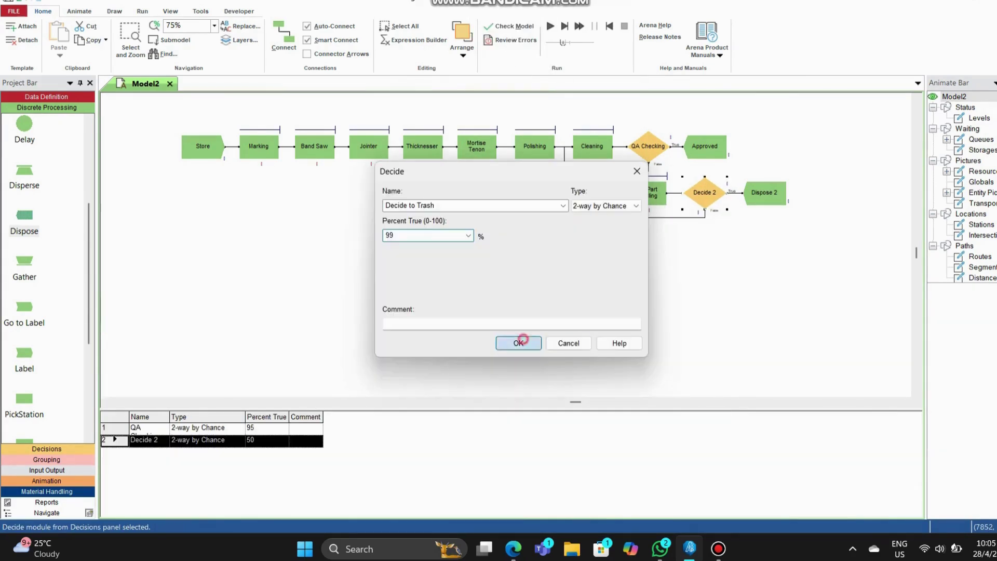
pyautogui.click(523, 341)
# Rename the Dispose 2 module as Rejected
pyautogui.doubleClick(764, 193)
pyautogui.write('Rejected')
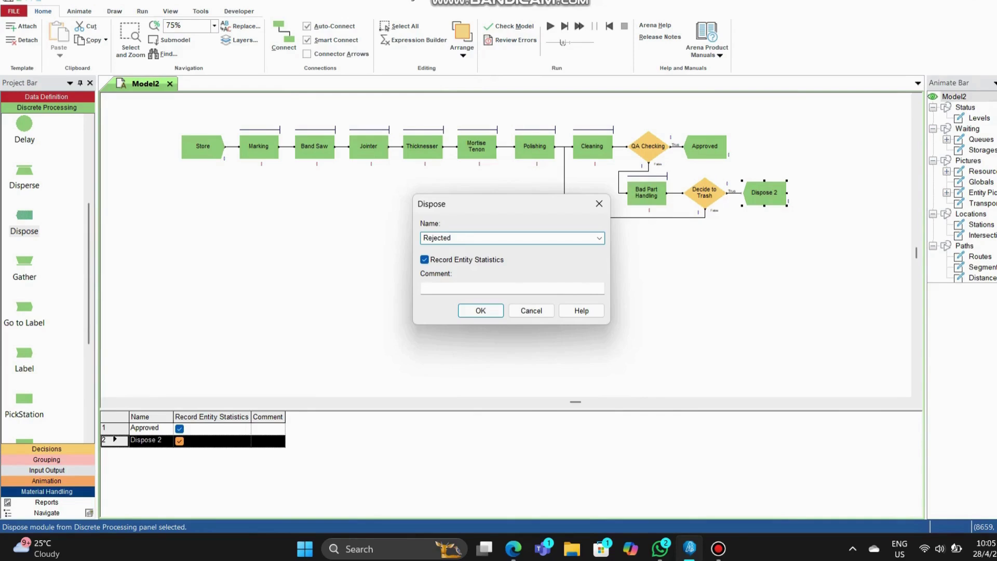
pyautogui.press('Return')
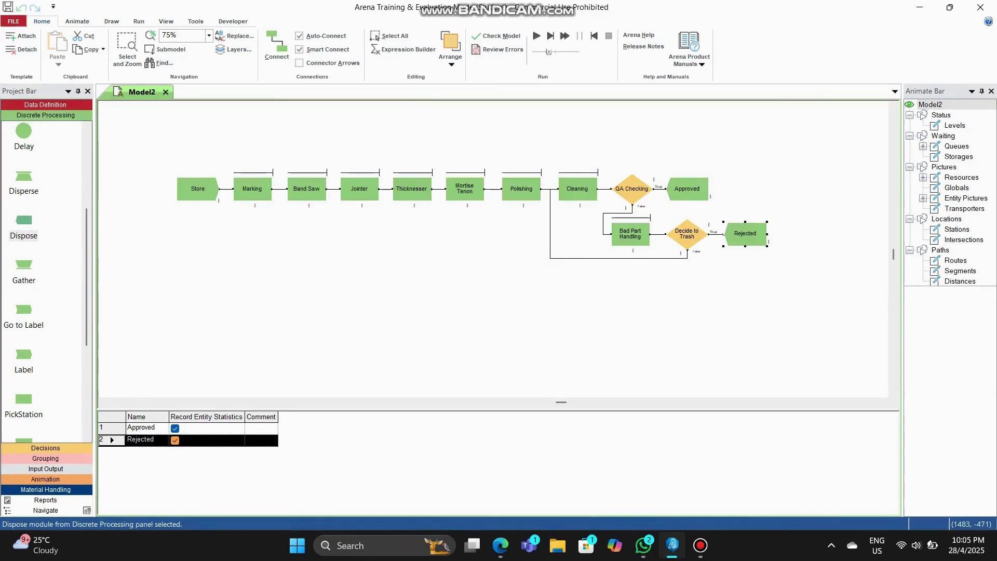
# Set the busy cost per hour to 15 for the resources Worker A through Worker H
pyautogui.click(46, 104)
pyautogui.click(24, 256)
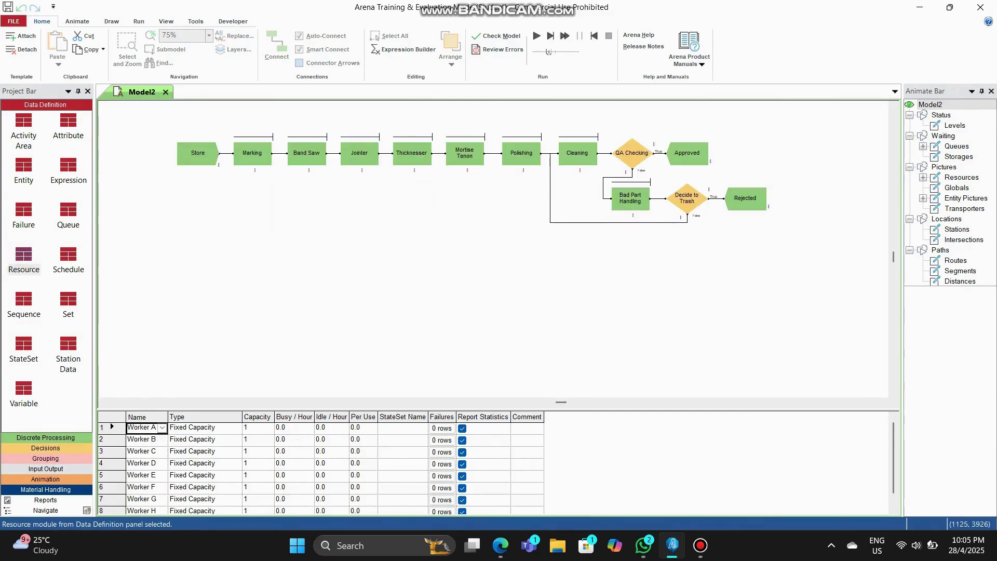
pyautogui.click(294, 428)
pyautogui.press('Return')
pyautogui.write('15')
pyautogui.press('Return')
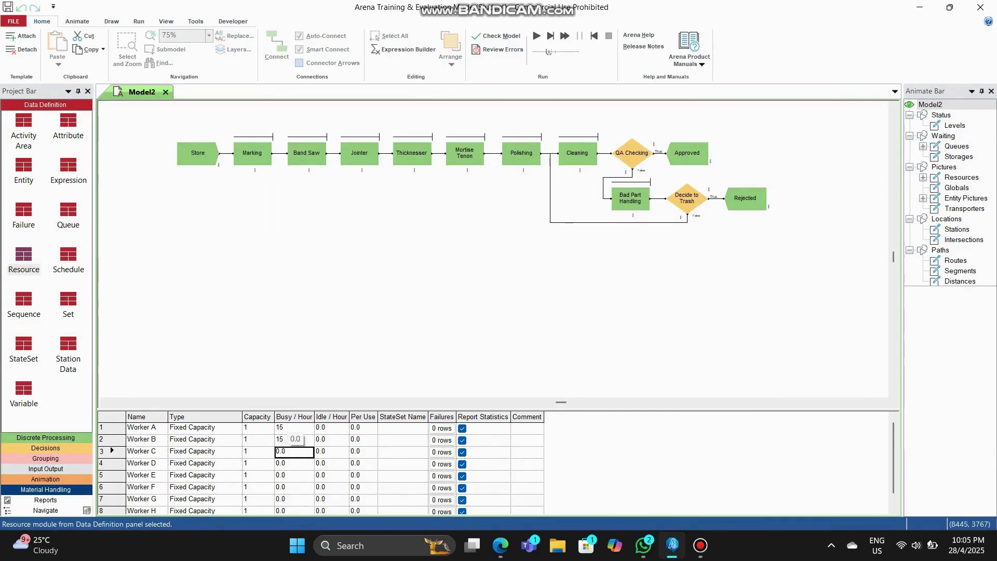
pyautogui.write('5')
pyautogui.press('Down')
pyautogui.write('15')
pyautogui.press('Down')
pyautogui.write('15')
pyautogui.press('Right')
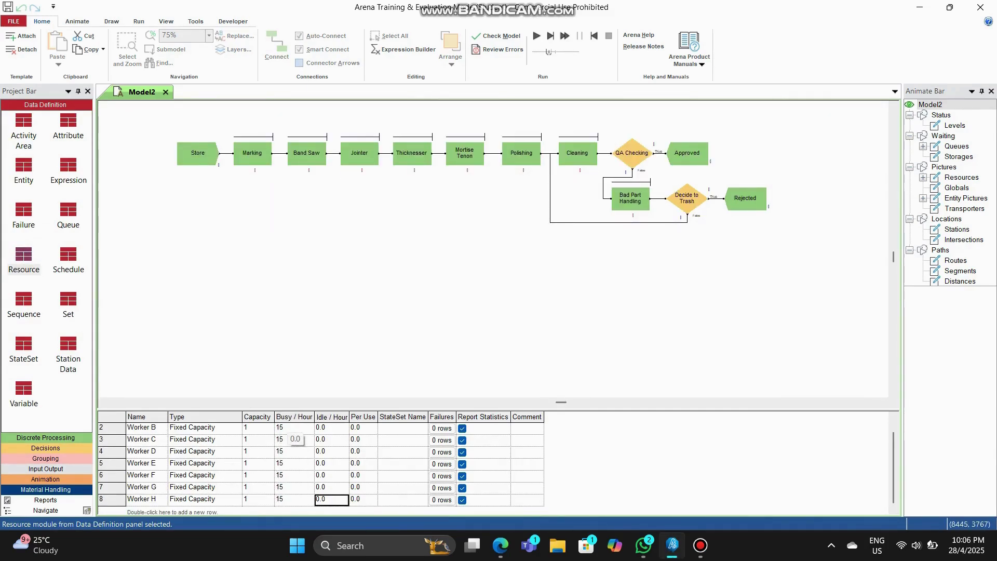
# Set the idle cost per hour to 15 for the resources from Worker H up to Worker B
pyautogui.write('15')
pyautogui.press('Up')
pyautogui.press('Up')
pyautogui.write('15')
pyautogui.press('Up')
pyautogui.write('15')
pyautogui.press('Up')
pyautogui.write('15')
pyautogui.press('Up')
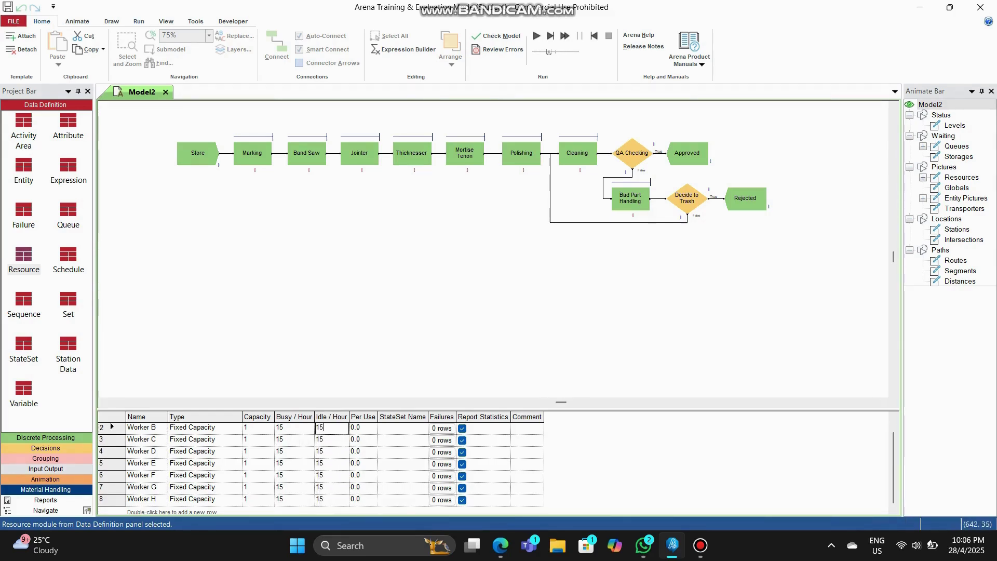
# Title the project FURNITURE PROCESSING in the run setup and enable statistics collection for Costing and Processes
pyautogui.click(139, 21)
pyautogui.click(379, 60)
pyautogui.press('BackSpace')
pyautogui.press('capslock')
pyautogui.write('F')
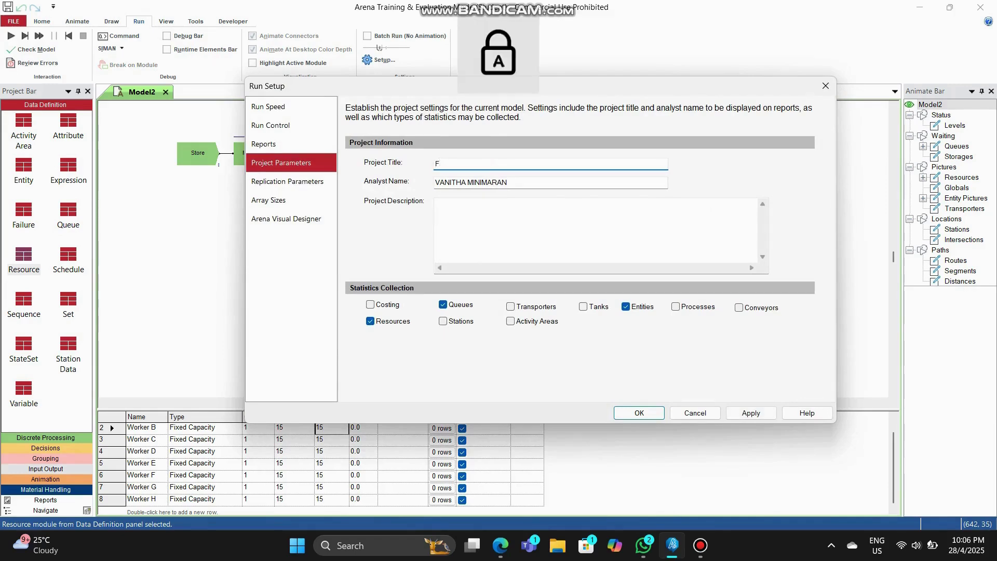
pyautogui.write('URNITURE PROCESSING')
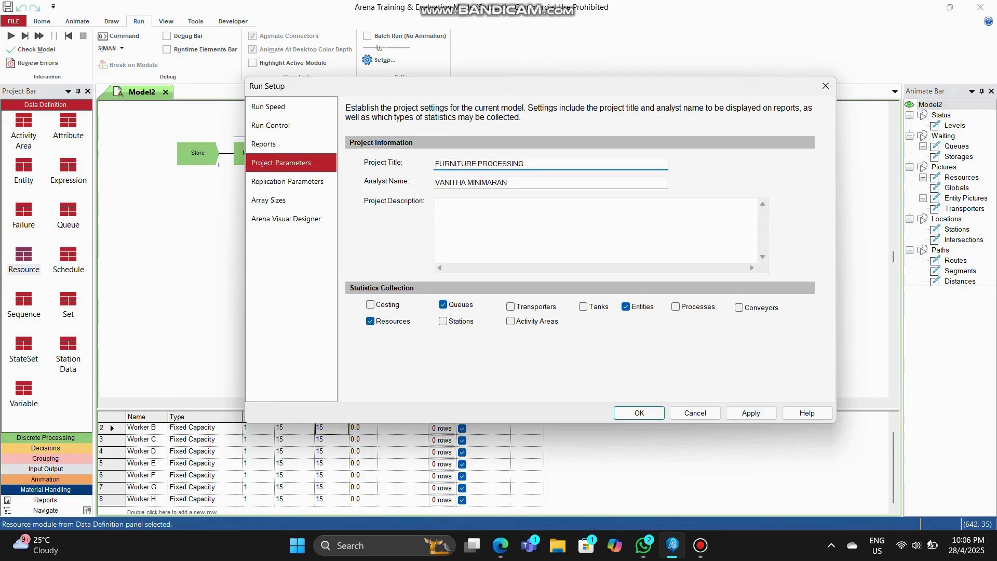
pyautogui.click(370, 305)
pyautogui.click(639, 413)
# Set the replication length to 1 hour and the hours per day to 2 in the run setup
pyautogui.click(379, 60)
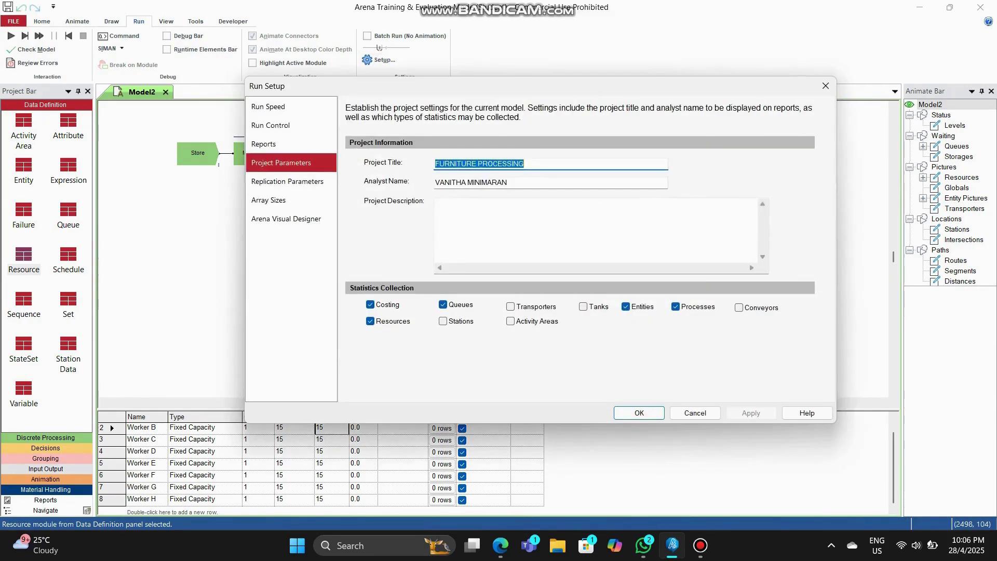
pyautogui.click(287, 182)
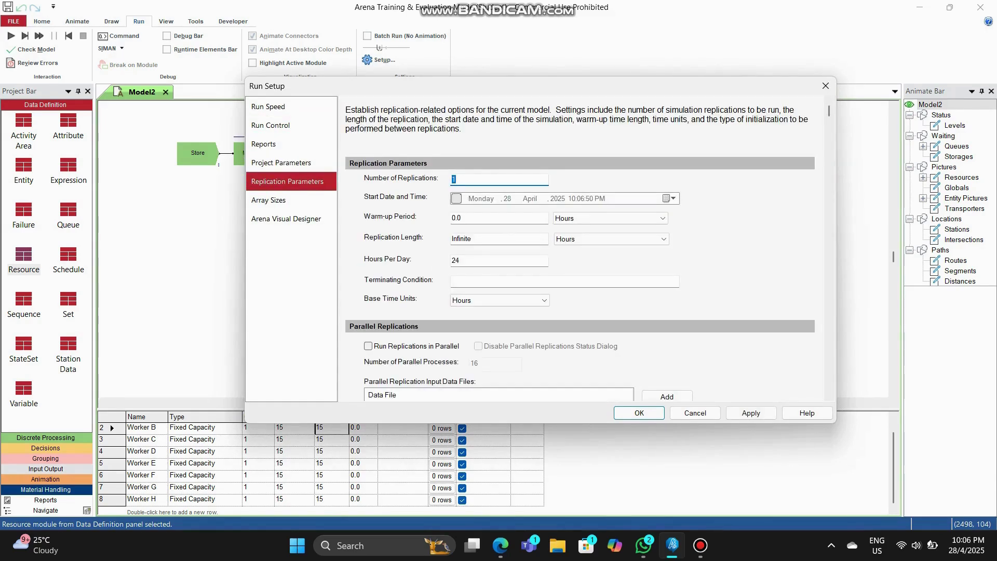
pyautogui.click(477, 243)
pyautogui.press('BackSpace')
pyautogui.press('BackSpace')
pyautogui.press('BackSpace')
pyautogui.write('1')
pyautogui.press('Tab')
pyautogui.write('2')
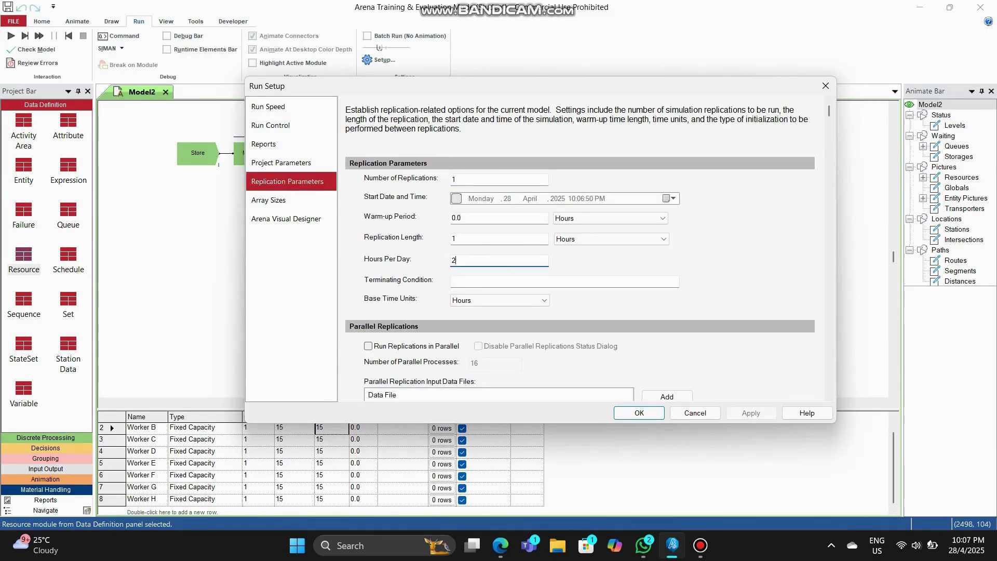
pyautogui.scroll(2, 499, 301)
pyautogui.click(638, 413)
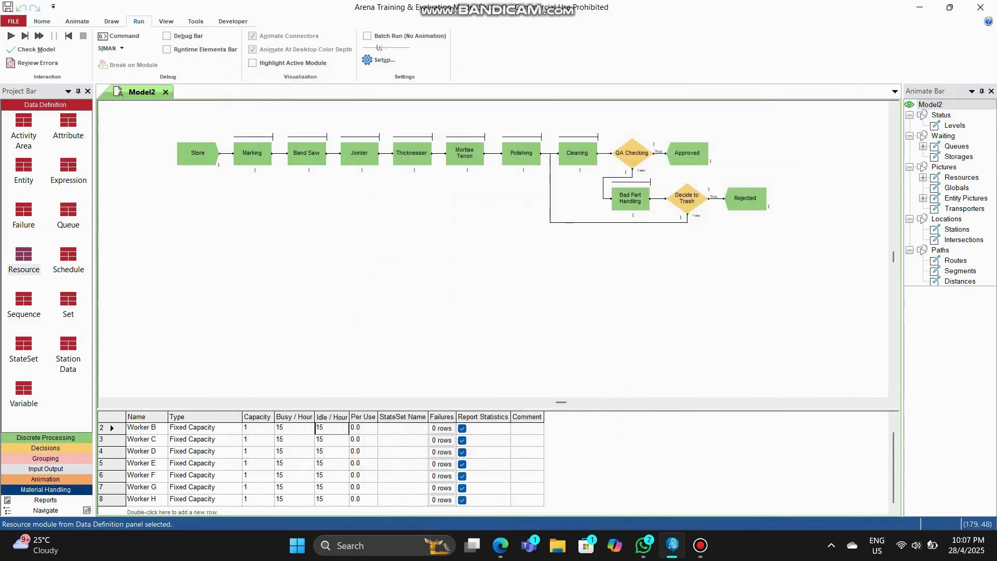
# Save the model under the file name FURNITURE MANUFACTURING IE LAB
pyautogui.hotkey('ctrl', 's')
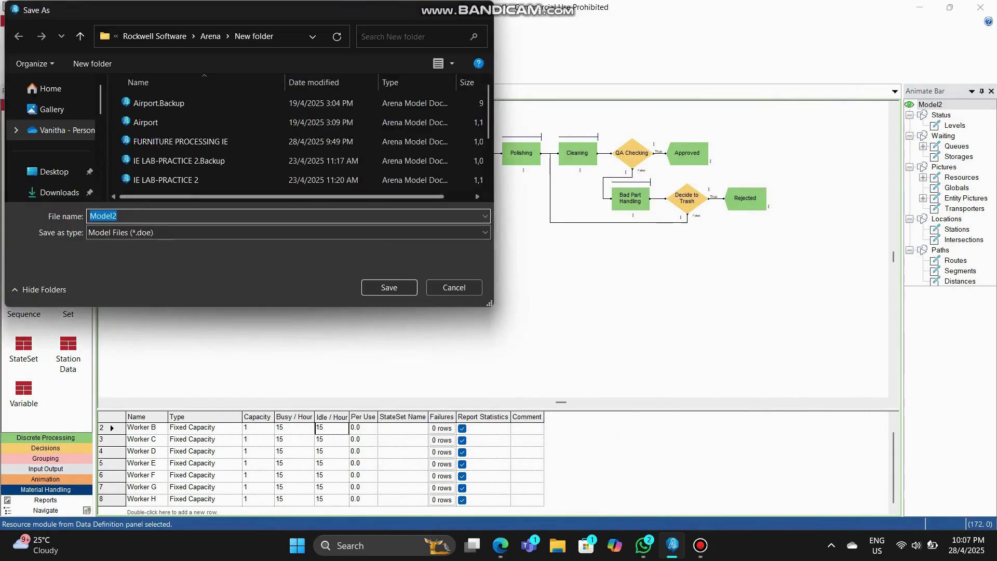
pyautogui.press('BackSpace')
pyautogui.write('FURN')
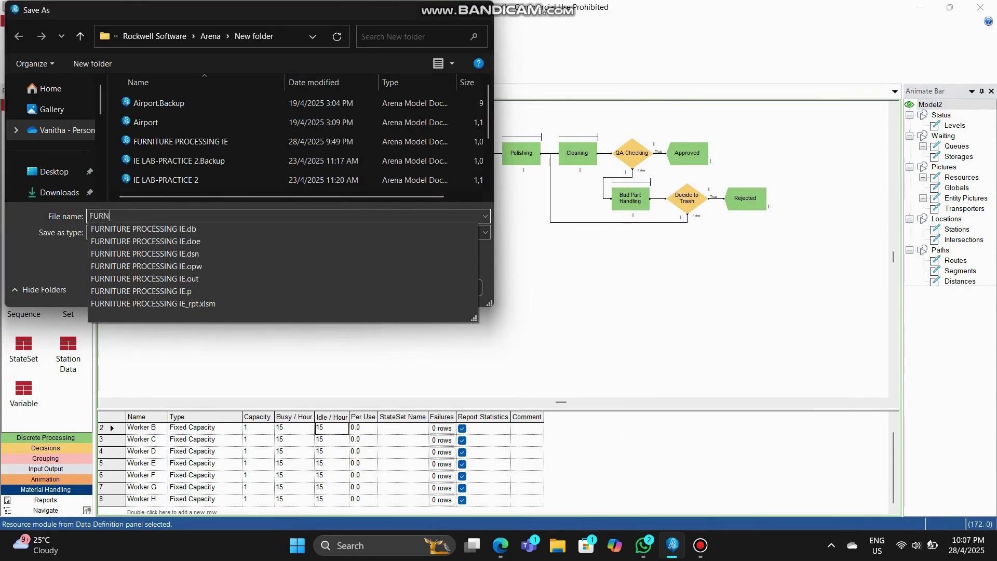
pyautogui.write('ITURE MANUFACTURING IE')
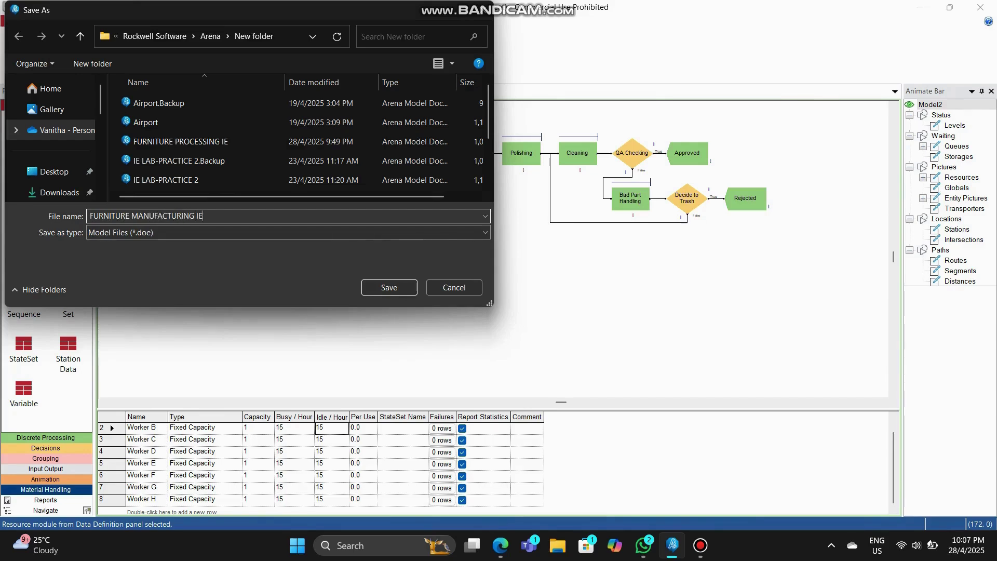
pyautogui.write(' LAB')
pyautogui.press('Return')
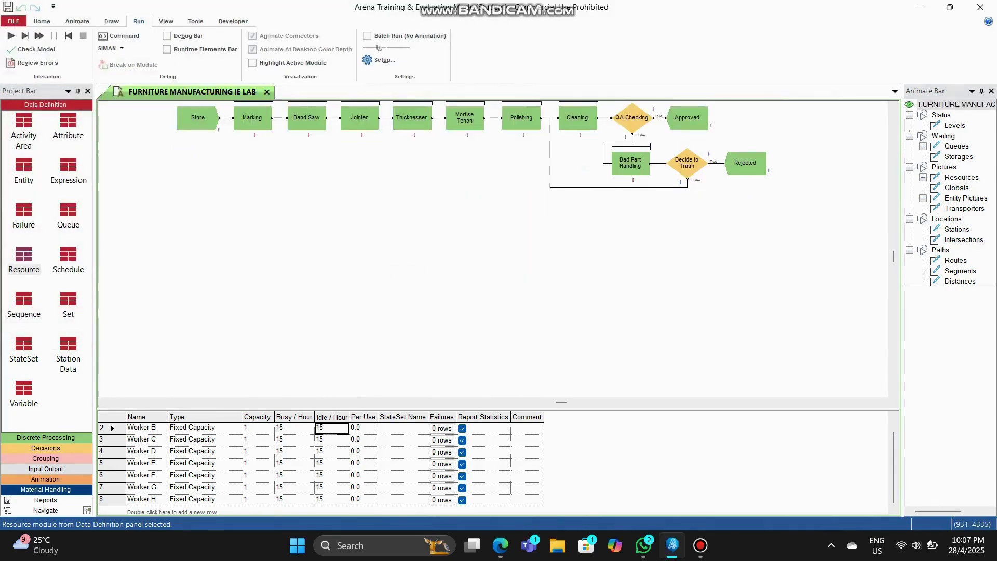
# Run the furniture simulation through to its end and open the results report in Excel
pyautogui.click(11, 35)
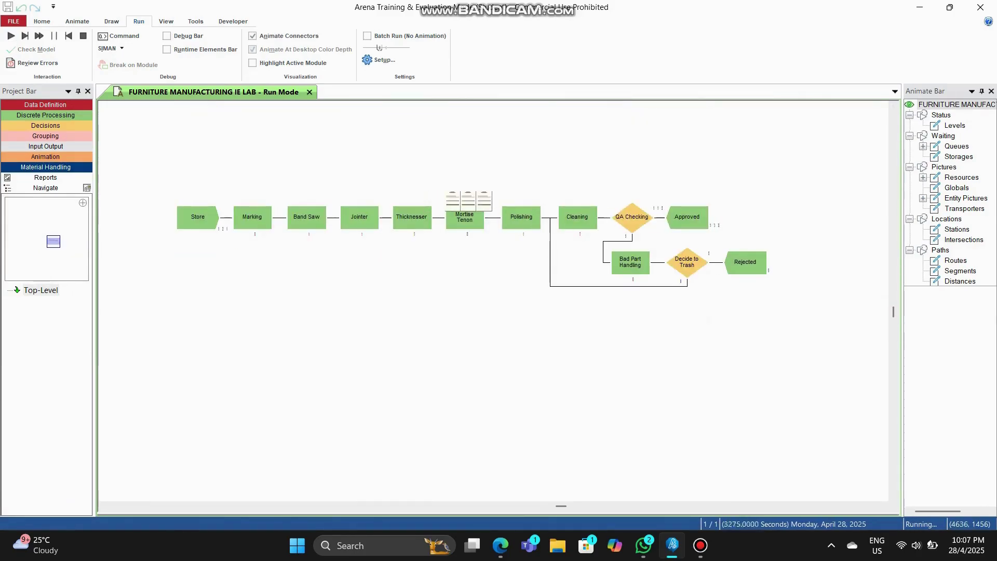
pyautogui.click(495, 300)
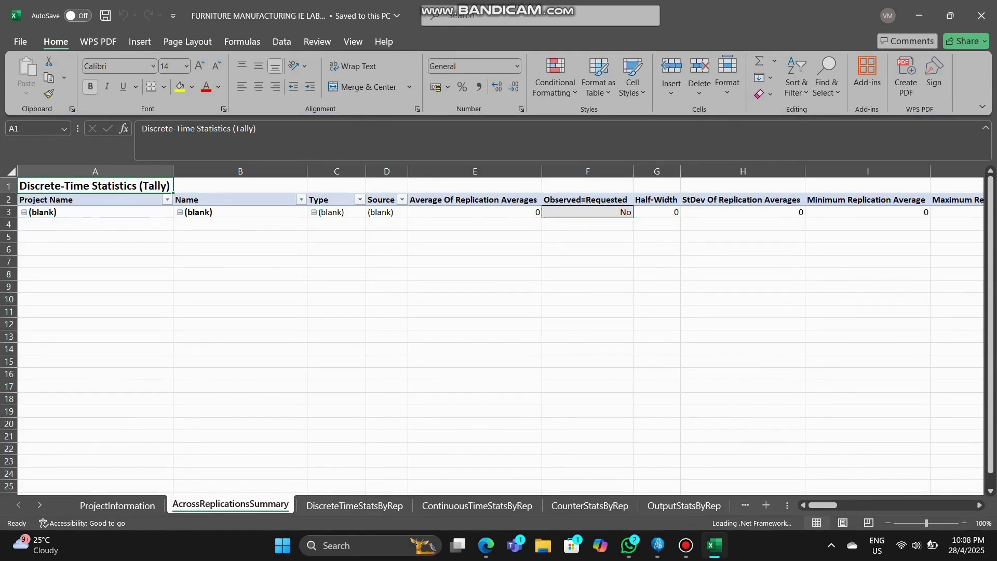
# Examine the across-replications summary and the discrete-time, continuous-time, counter and output statistics sheets of the simulation report
pyautogui.scroll(-5, 501, 336)
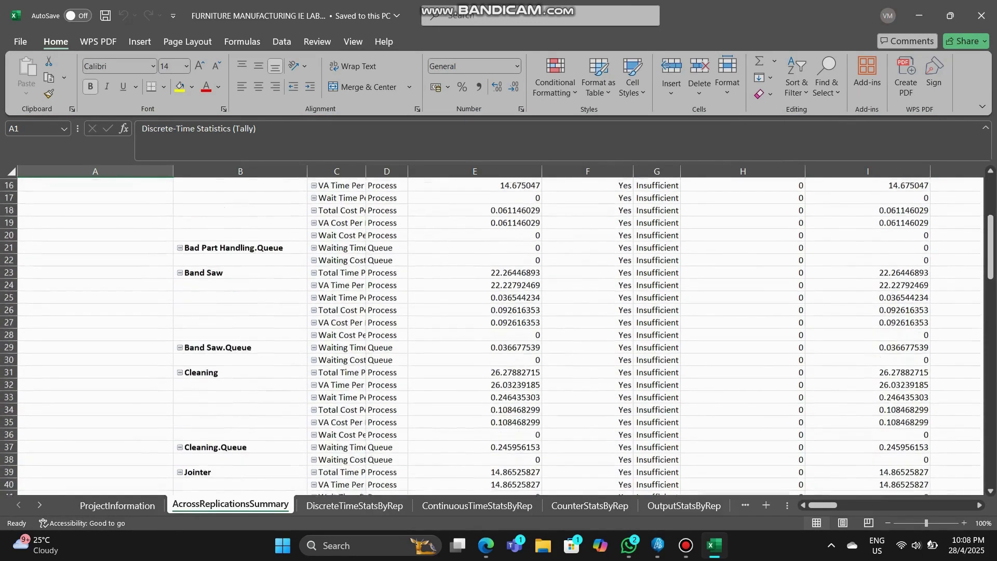
pyautogui.scroll(-14, 499, 332)
pyautogui.scroll(15, 499, 332)
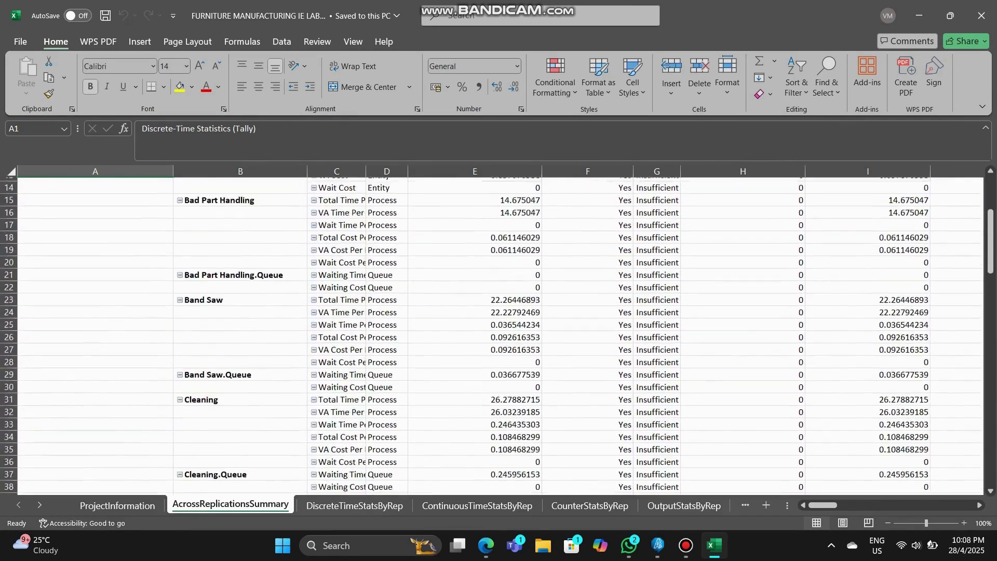
pyautogui.hotkey('ctrl', 'pagedown')
pyautogui.scroll(-12, 499, 333)
pyautogui.scroll(12, 498, 332)
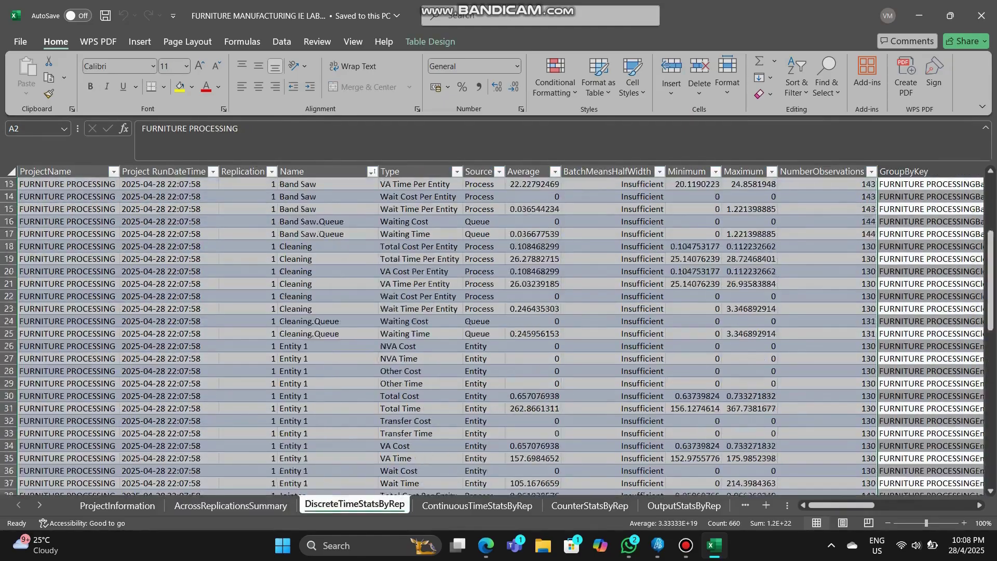
pyautogui.hotkey('ctrl', 'pagedown')
pyautogui.hotkey('ctrl', 'pagedown')
pyautogui.hotkey('ctrl', 'pagedown')
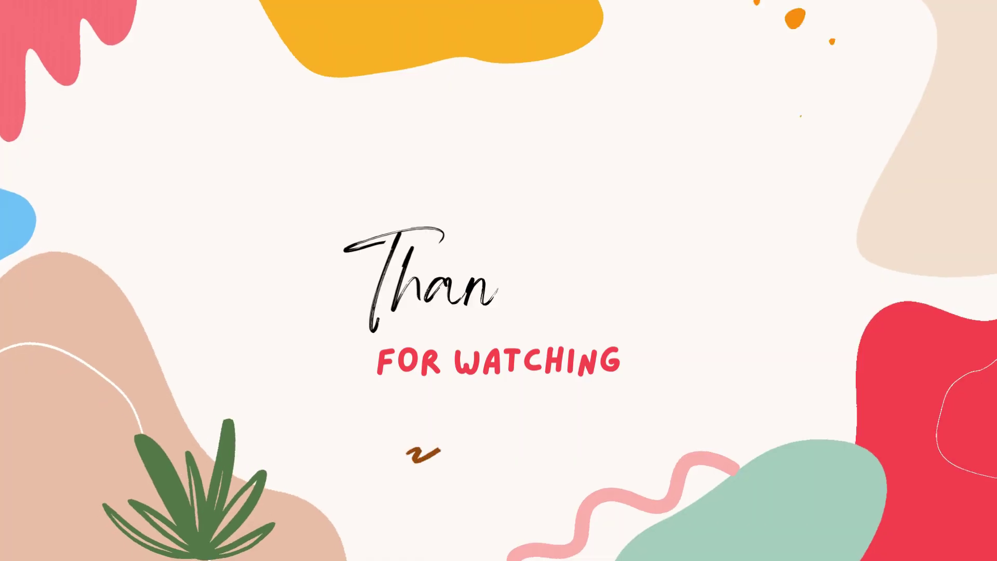